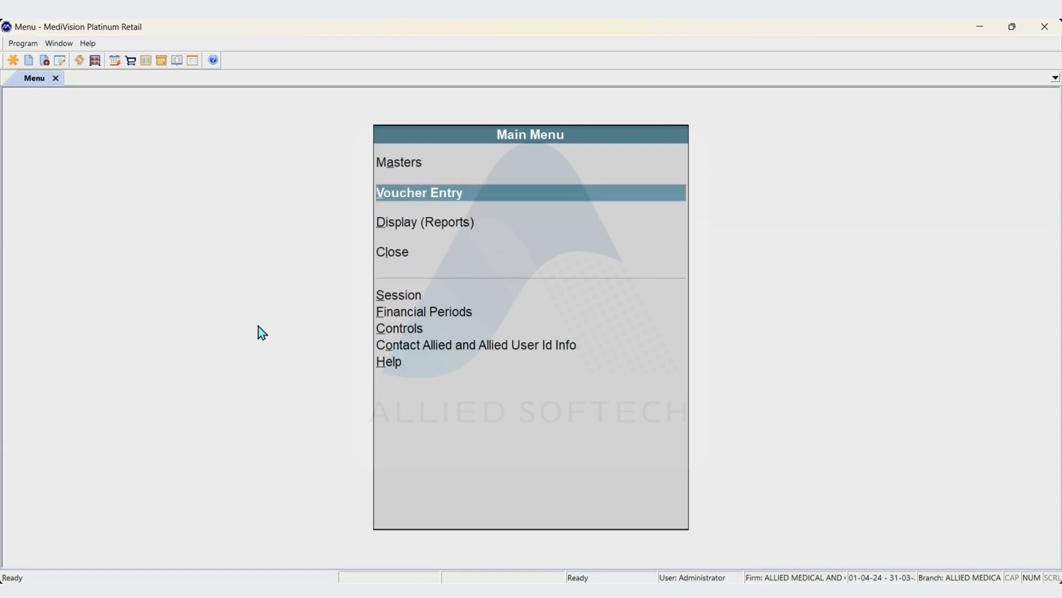
Open a new item-wise debit note from the journal voucher options.
key(Return)
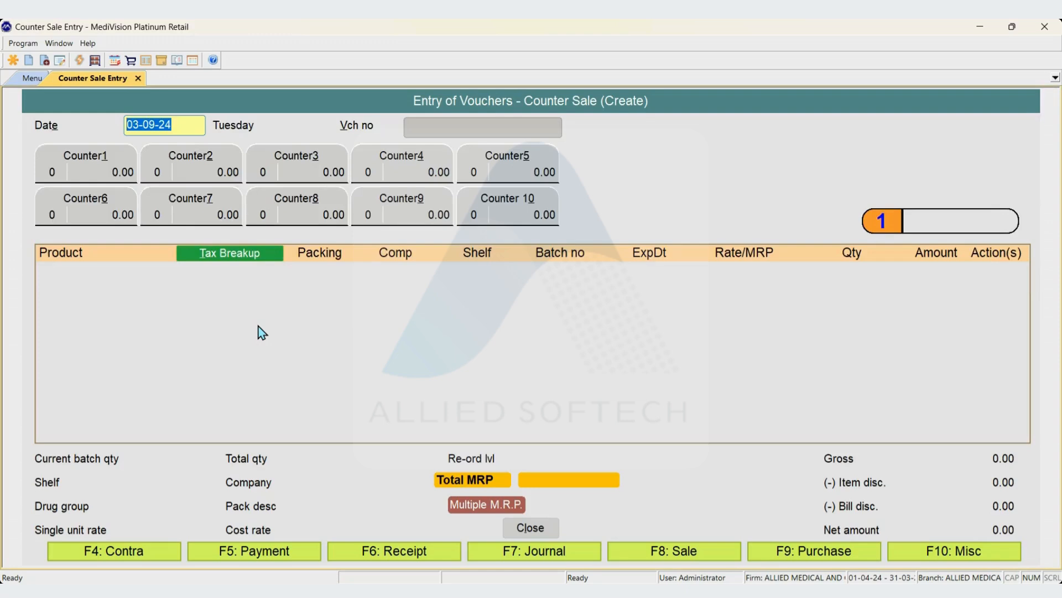
key(F7)
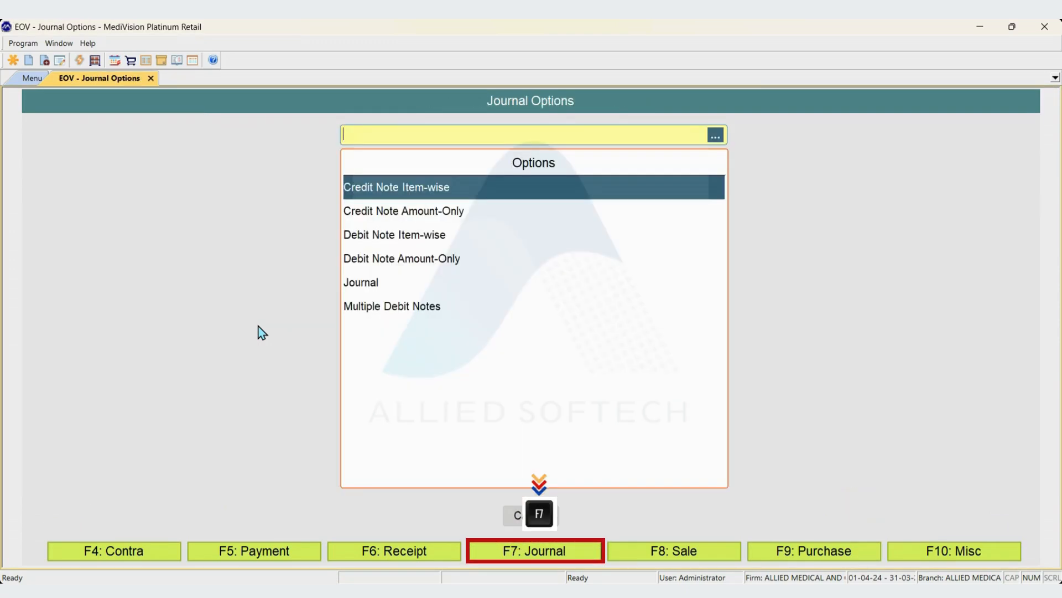
key(Down)
key(Down)
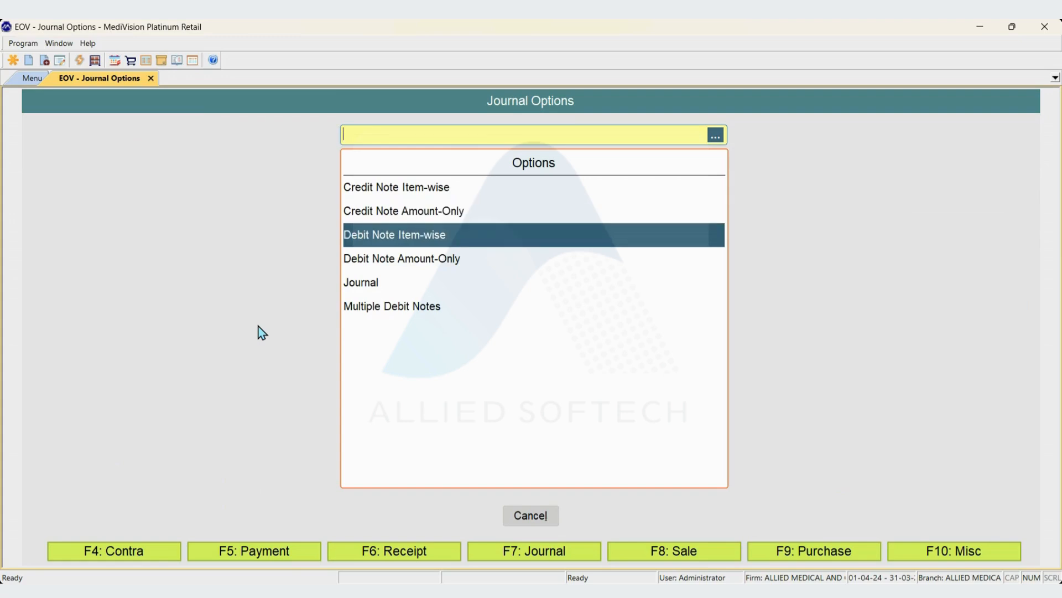
key(Return)
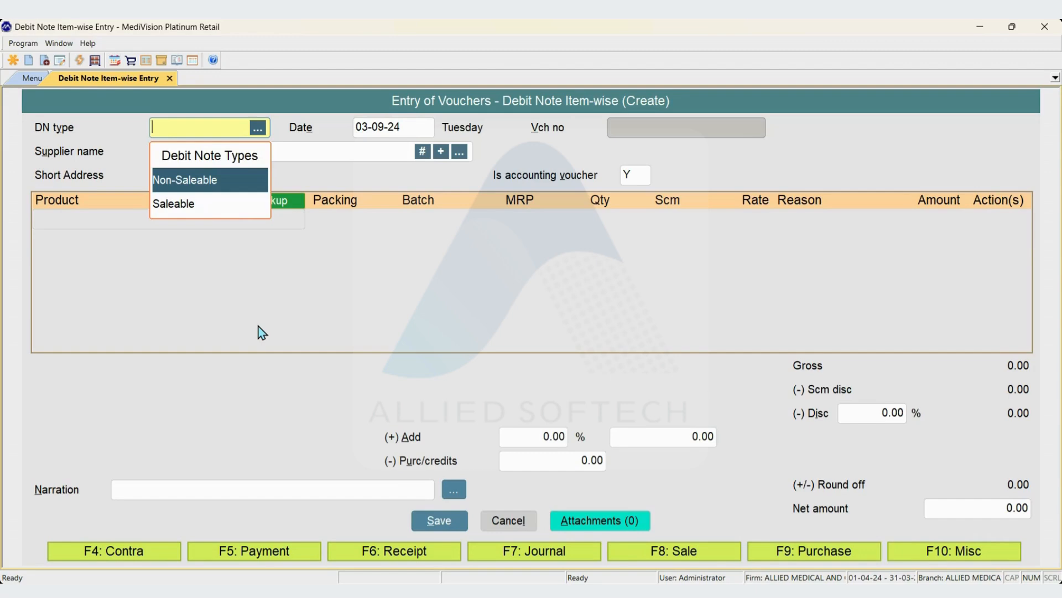
Fill in the debit note header as Non-Saleable, dated 03-09-24, for supplier VINAY PHARMA LLP, with accounting voucher set to N.
key(Return)
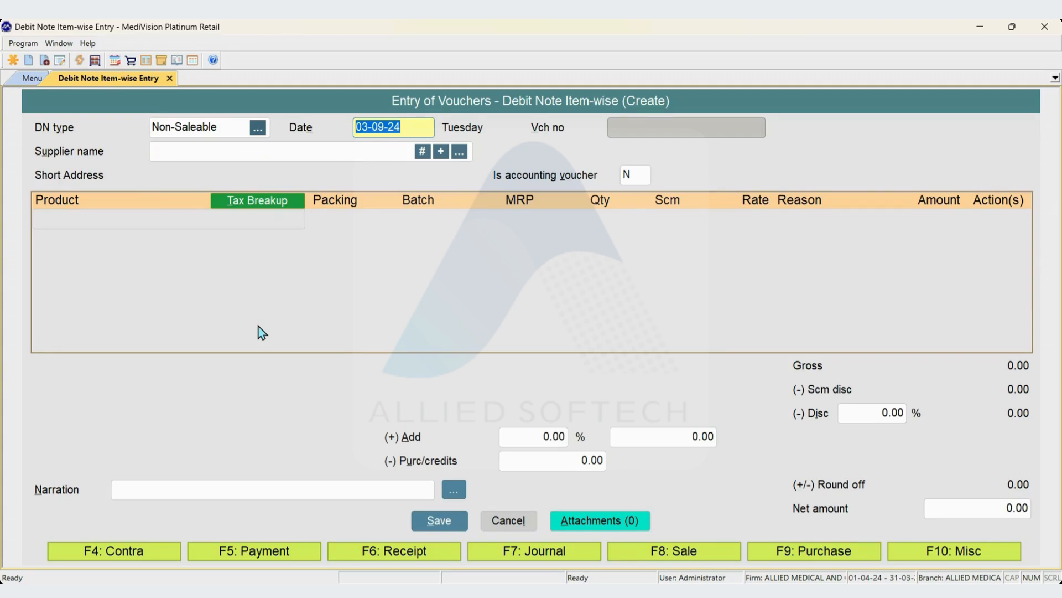
key(Return)
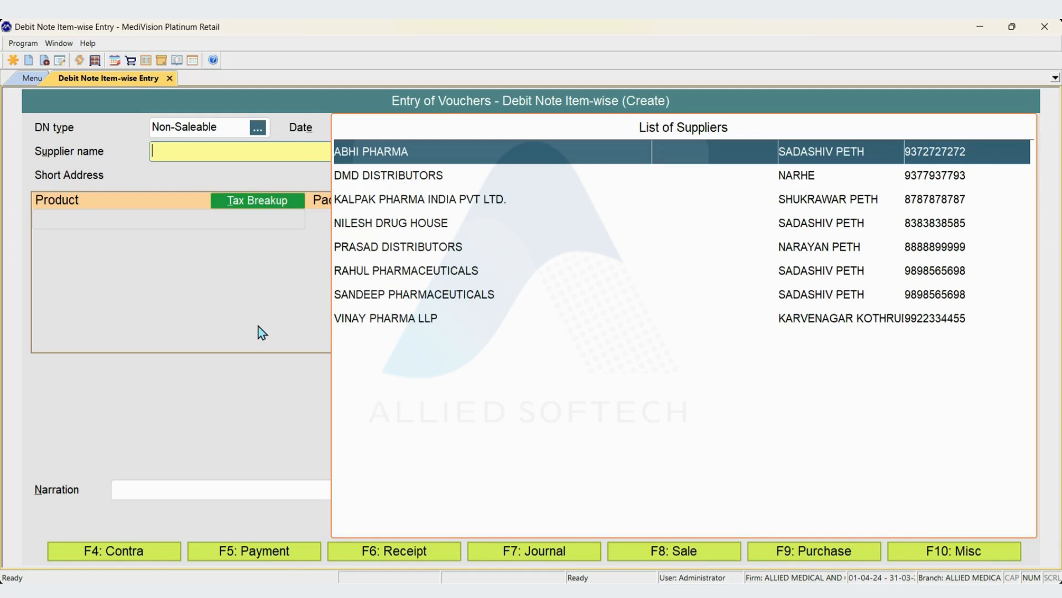
text(vin)
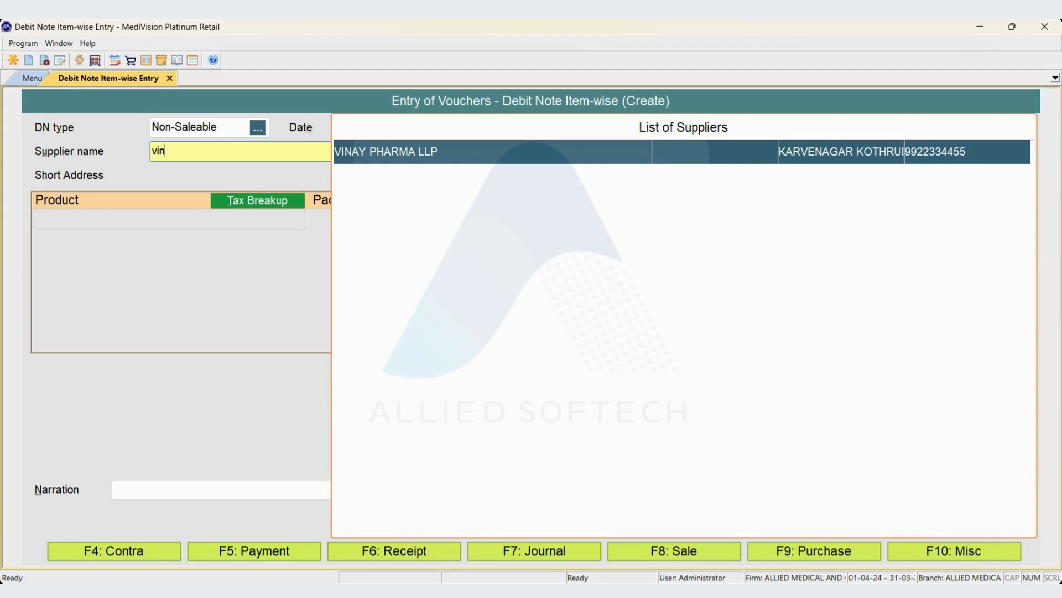
key(Return)
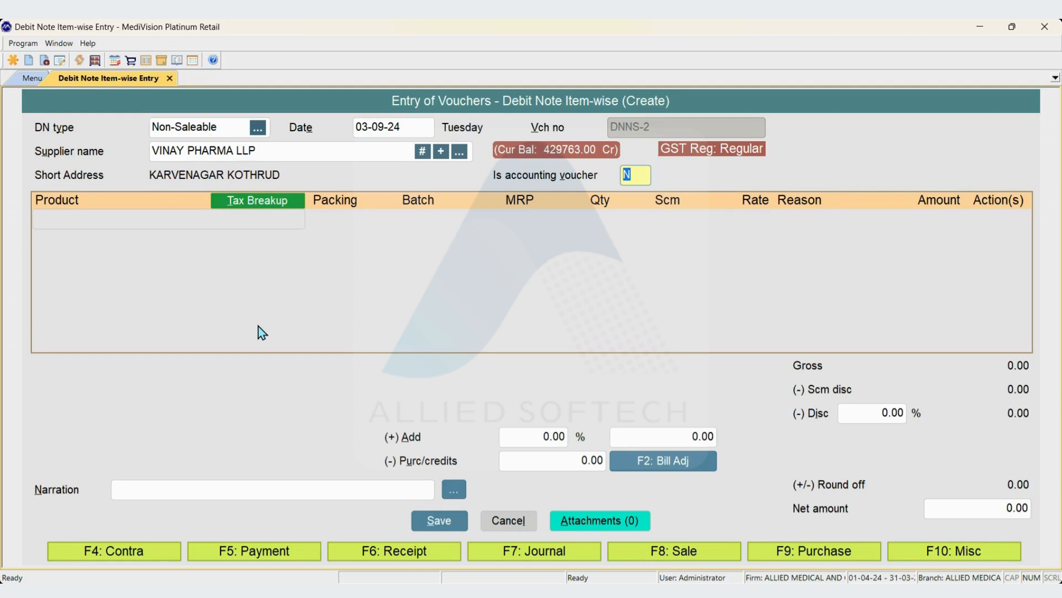
key(Return)
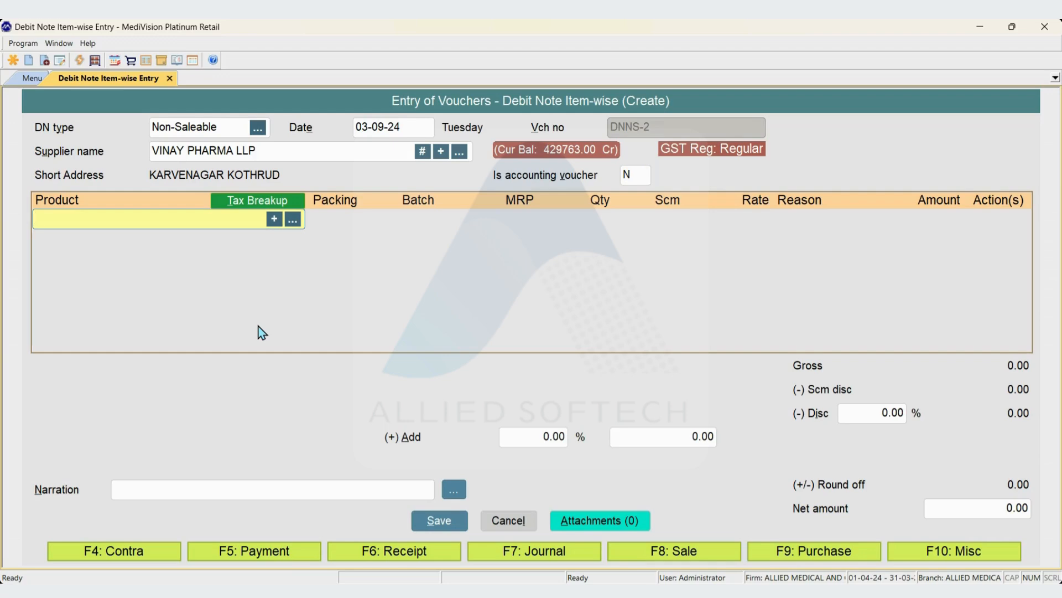
Add the product AMARYL 1 from batch 3NG030 with a return quantity of 390.
text(amary)
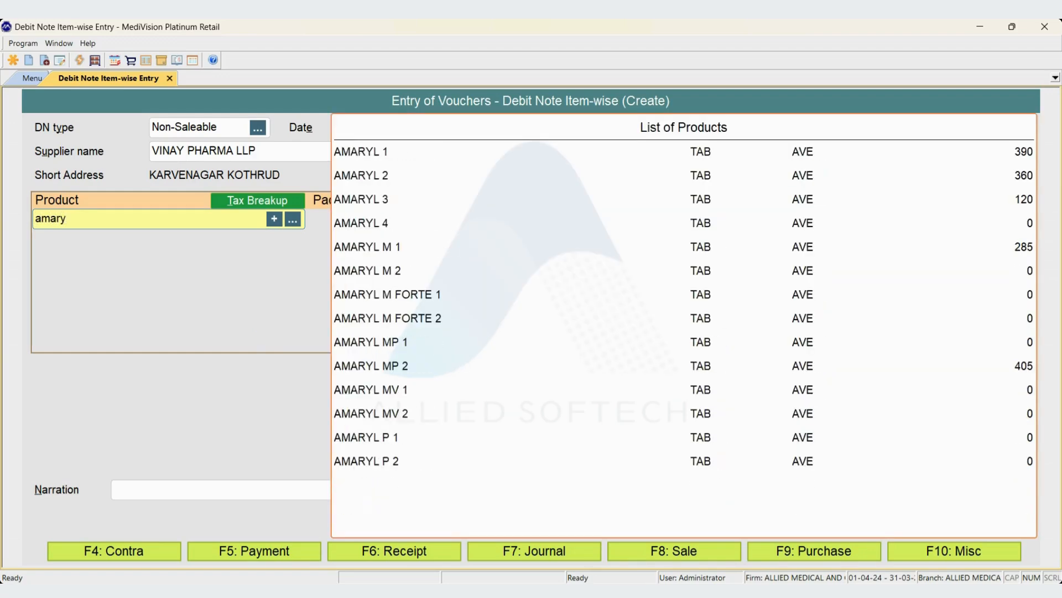
key(Down)
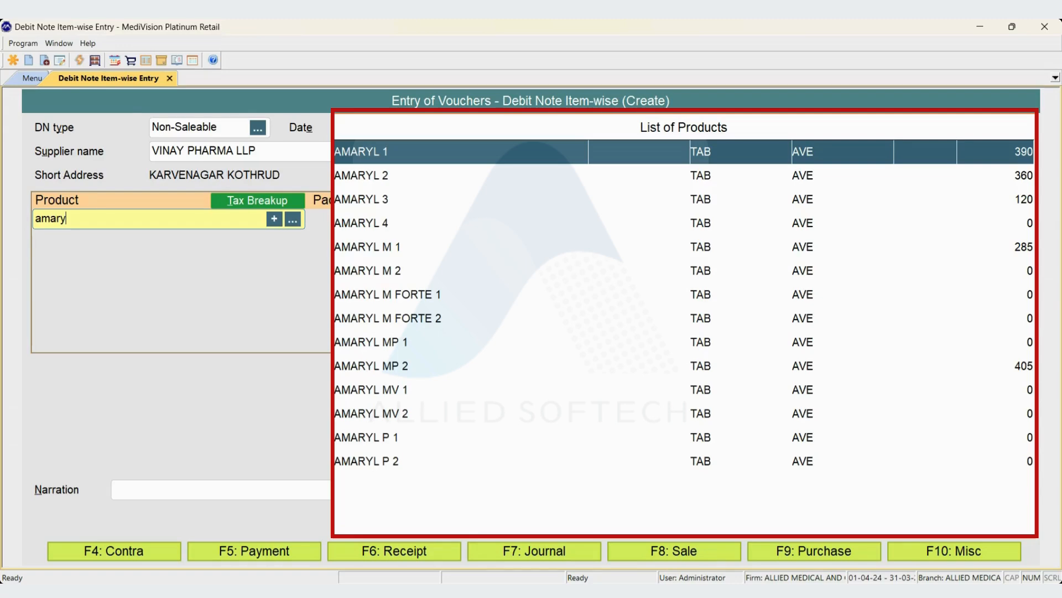
key(Return)
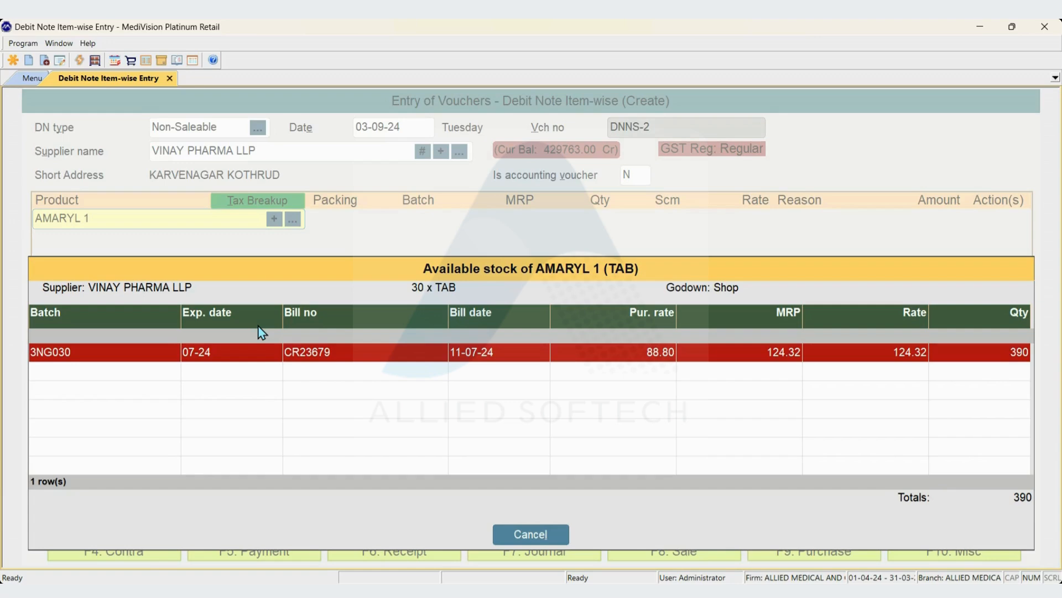
key(Down)
key(Return)
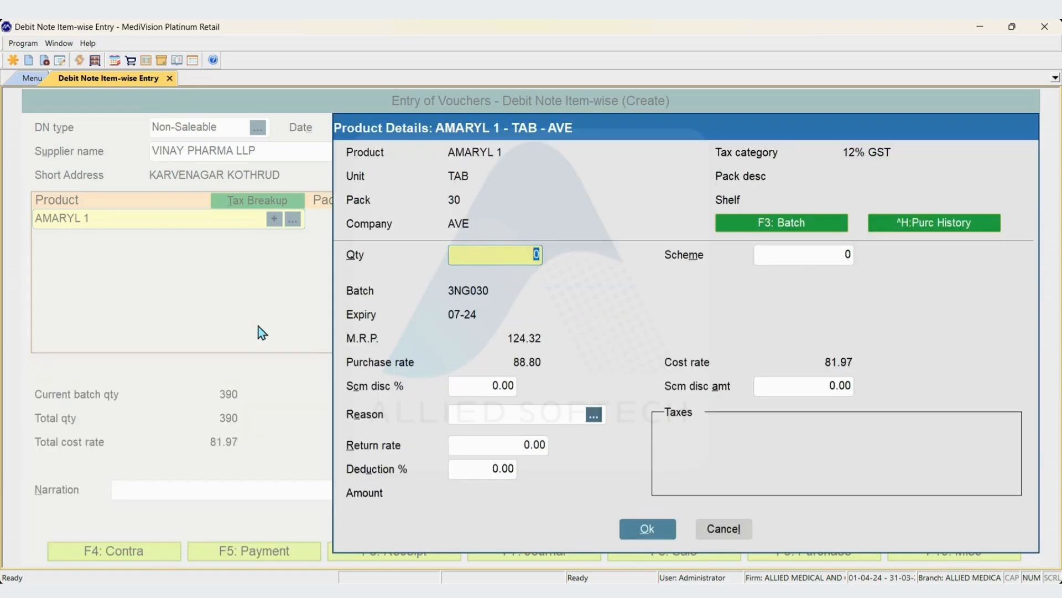
text(390)
key(Return)
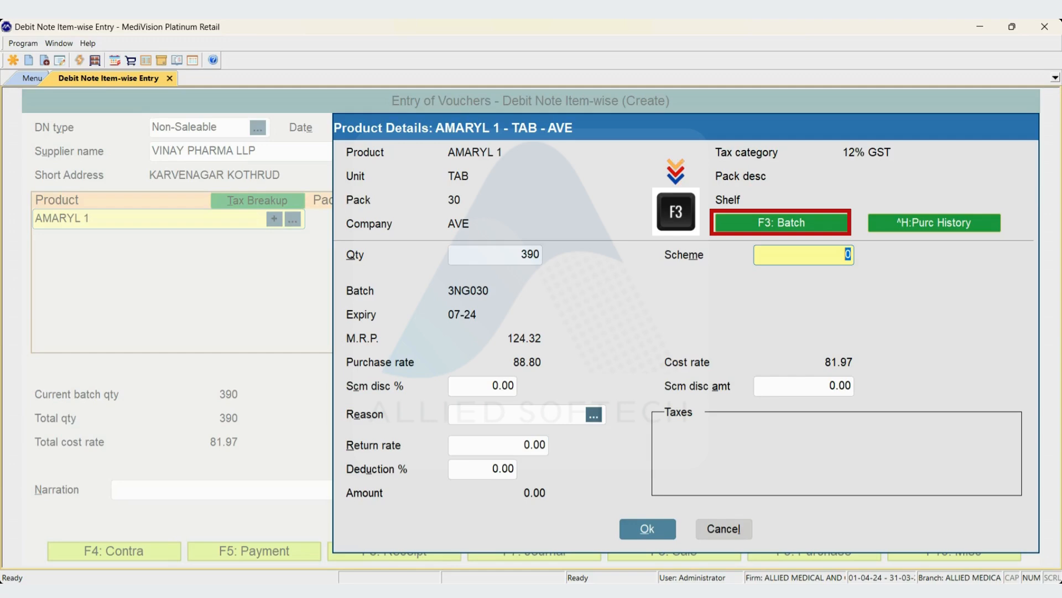
Review the available batches of AMARYL 1 and its purchase history from 01-04-24 to 03-09-24.
key(F3)
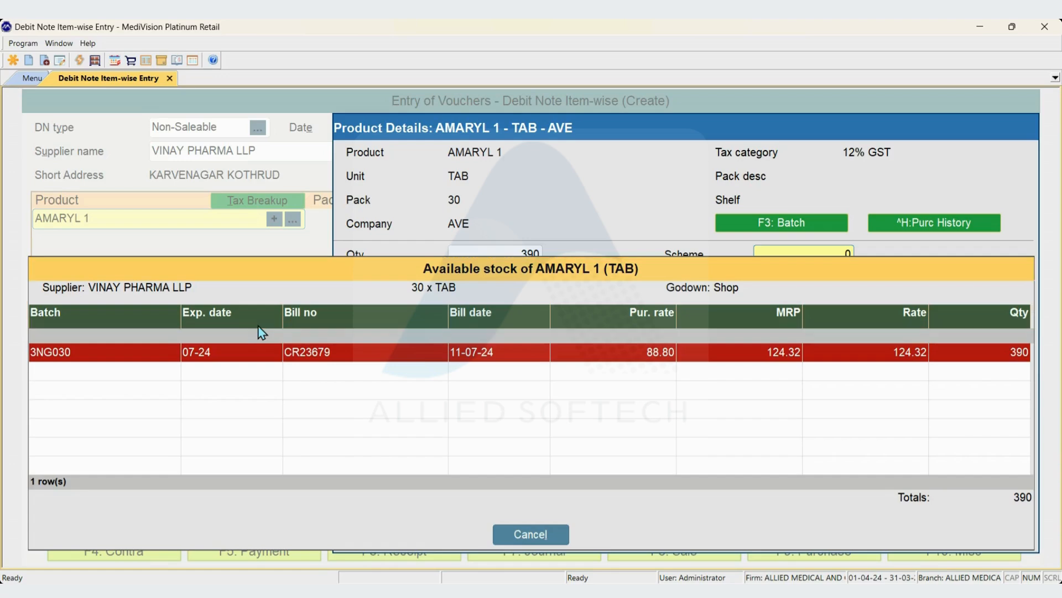
key(Return)
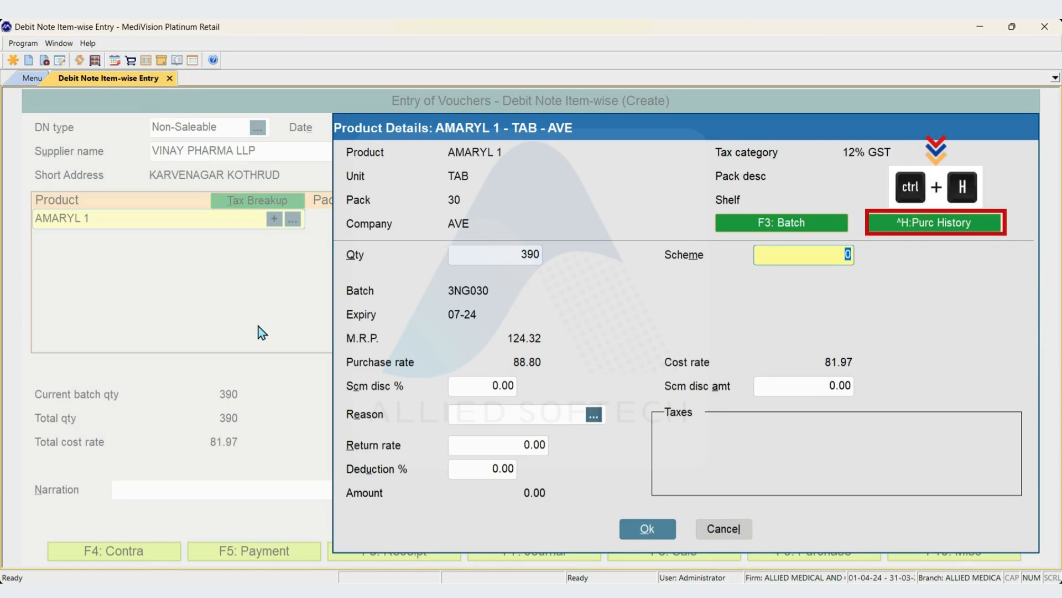
key(ctrl+h)
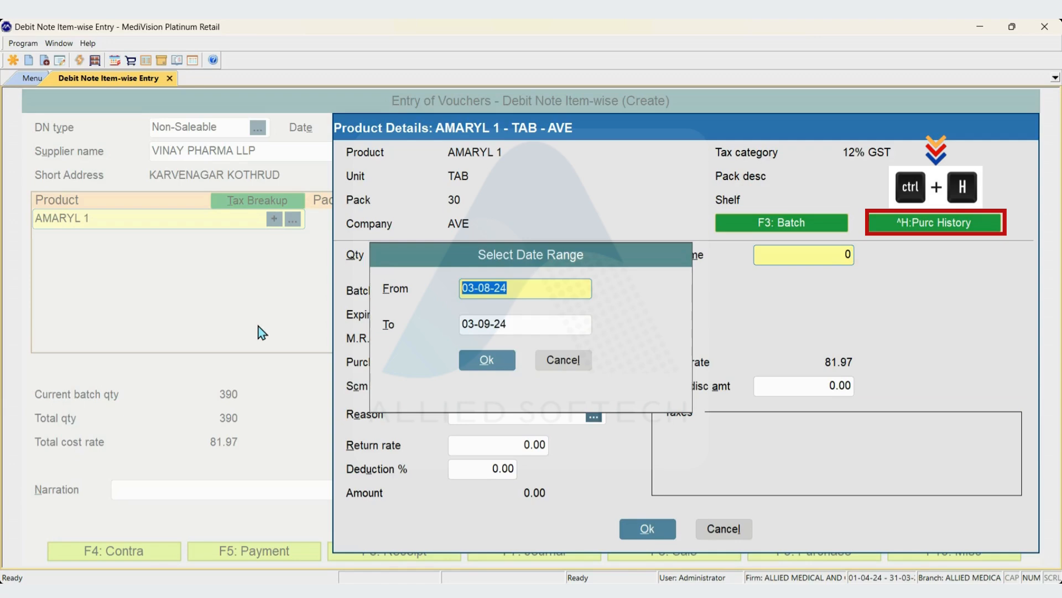
text(010424)
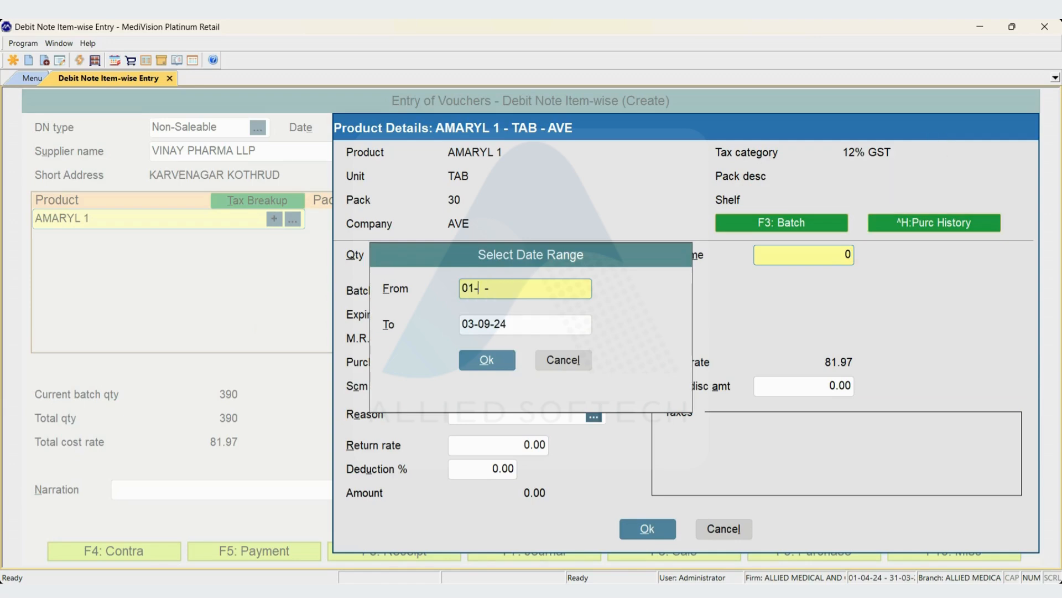
key(Return)
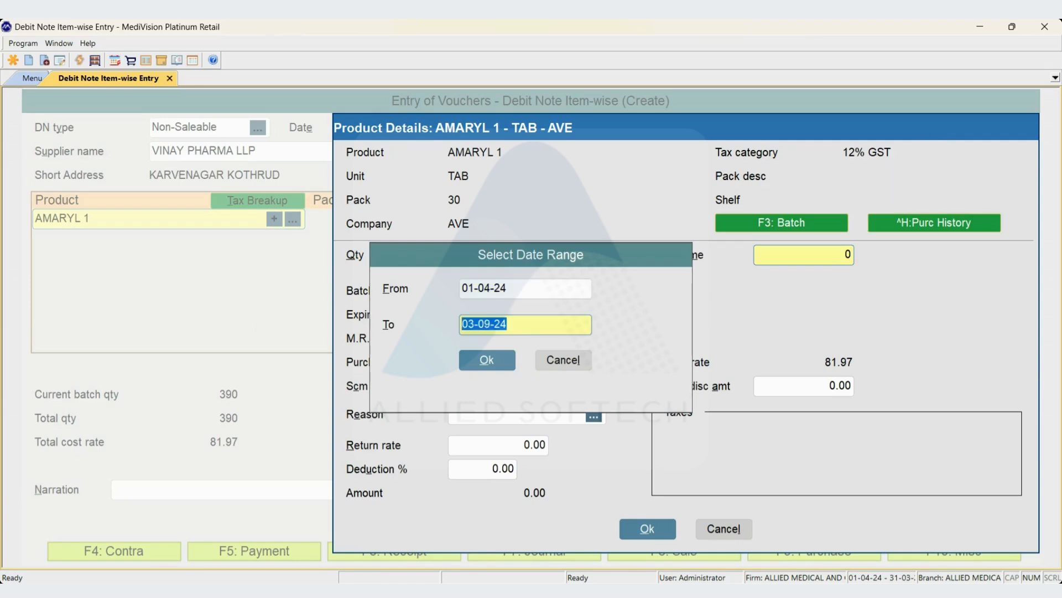
key(Return)
key(Return)
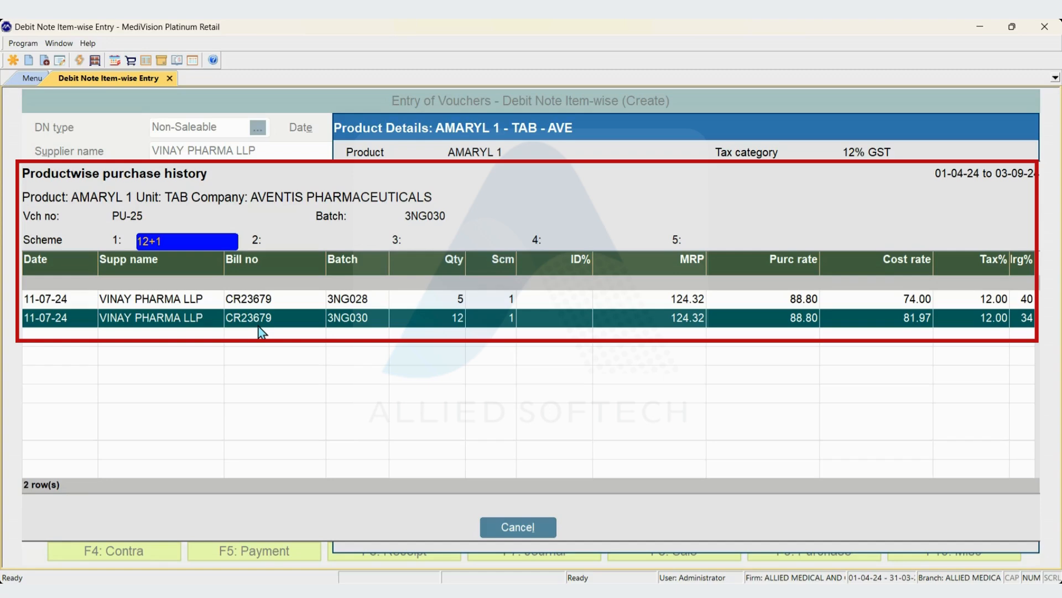
key(Up)
key(Down)
key(Up)
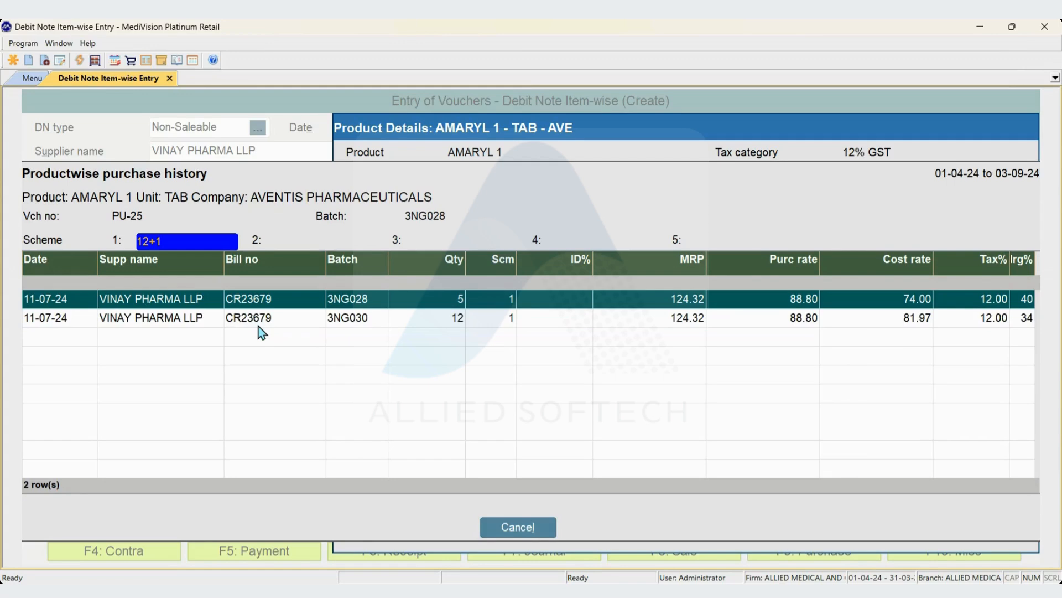
key(Escape)
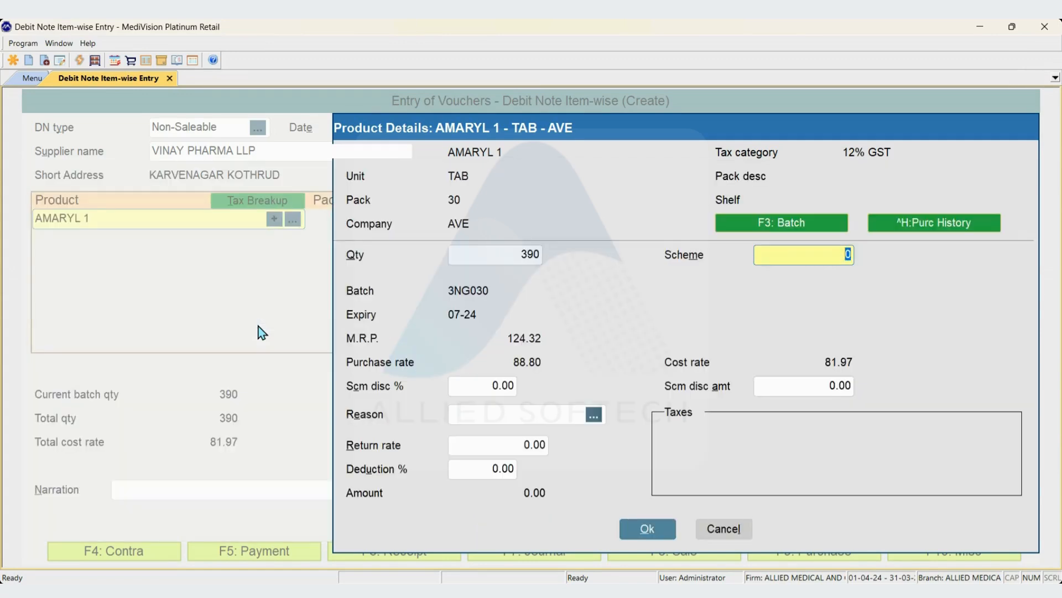
Complete the AMARYL 1 line with no scheme or scheme discount, reason Expiry, return rate 124.32 and 30% deduction.
key(Return)
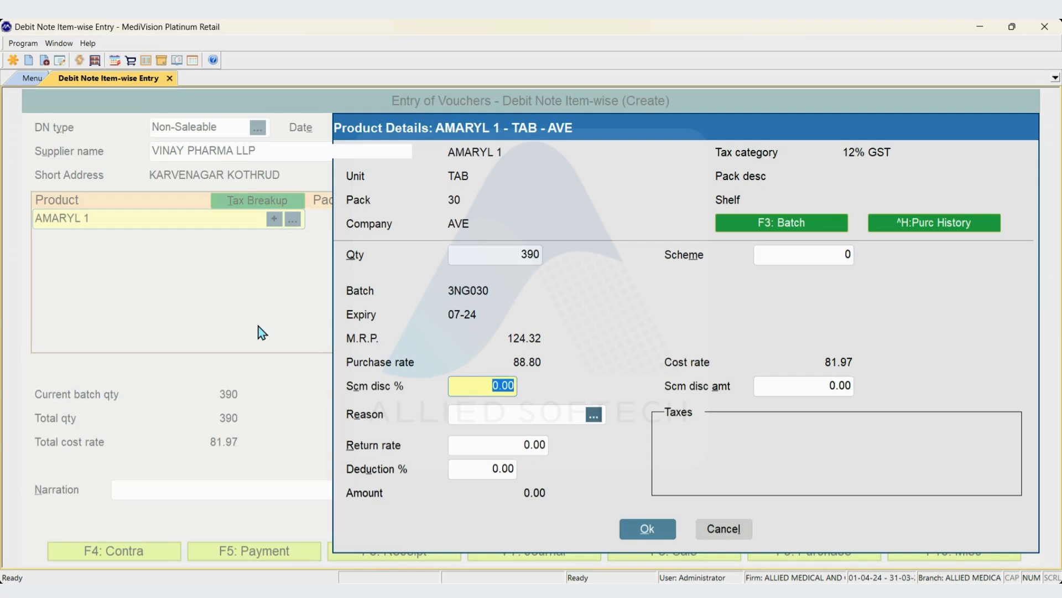
key(Return)
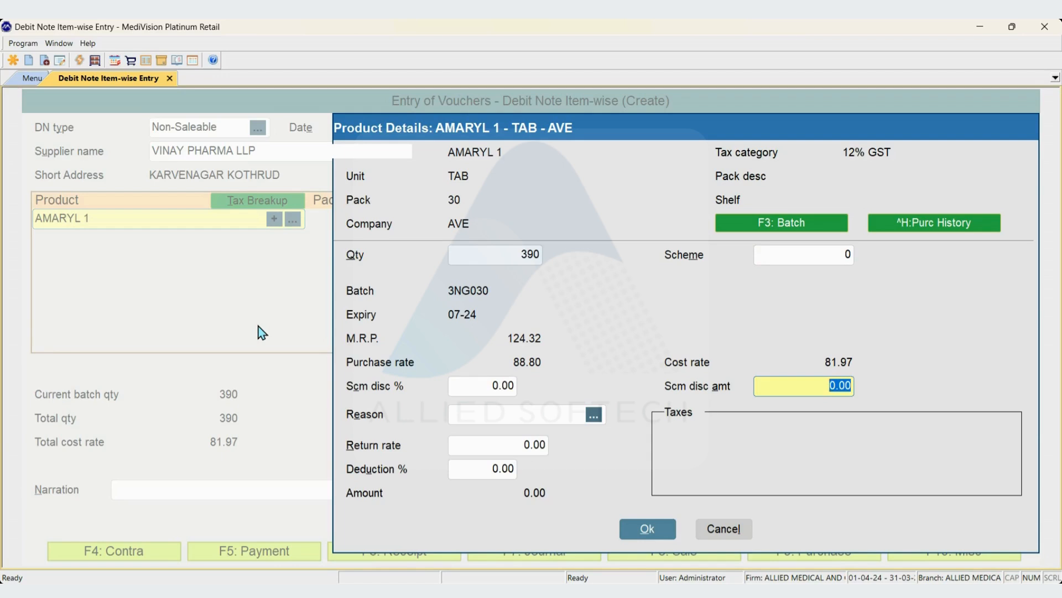
key(Return)
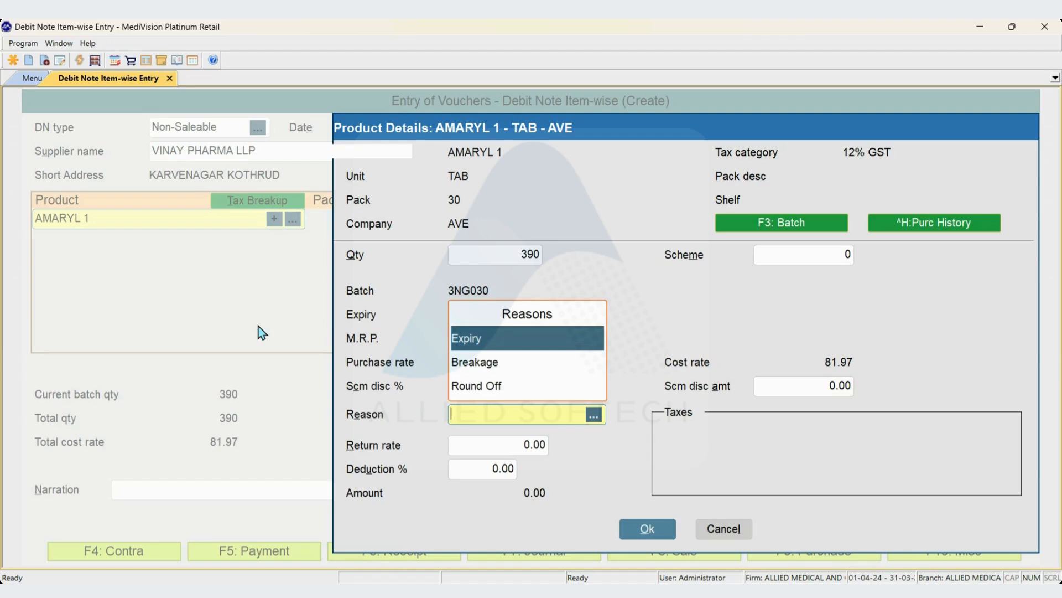
key(Return)
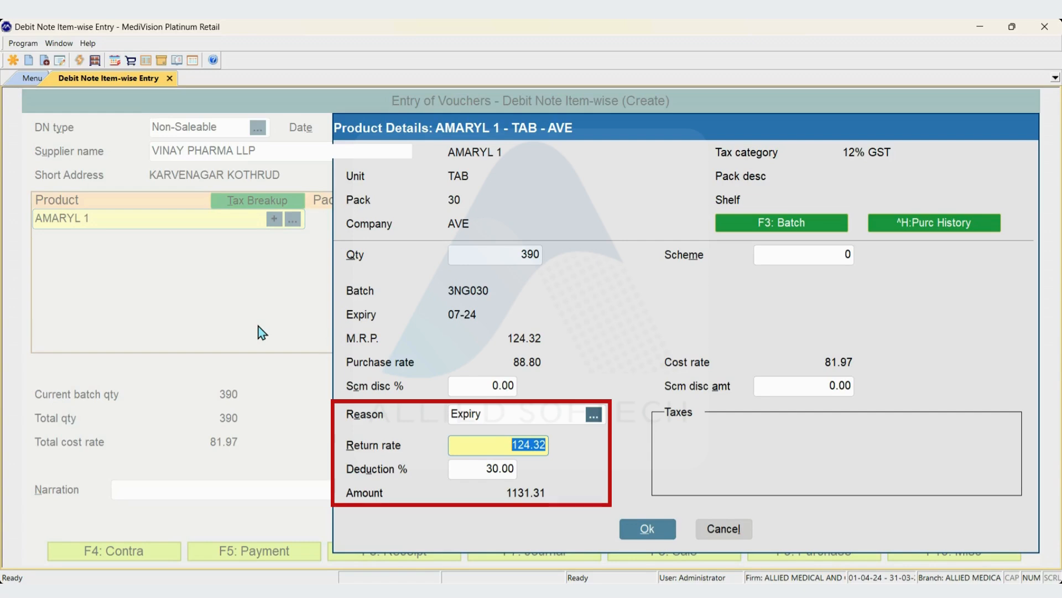
key(Return)
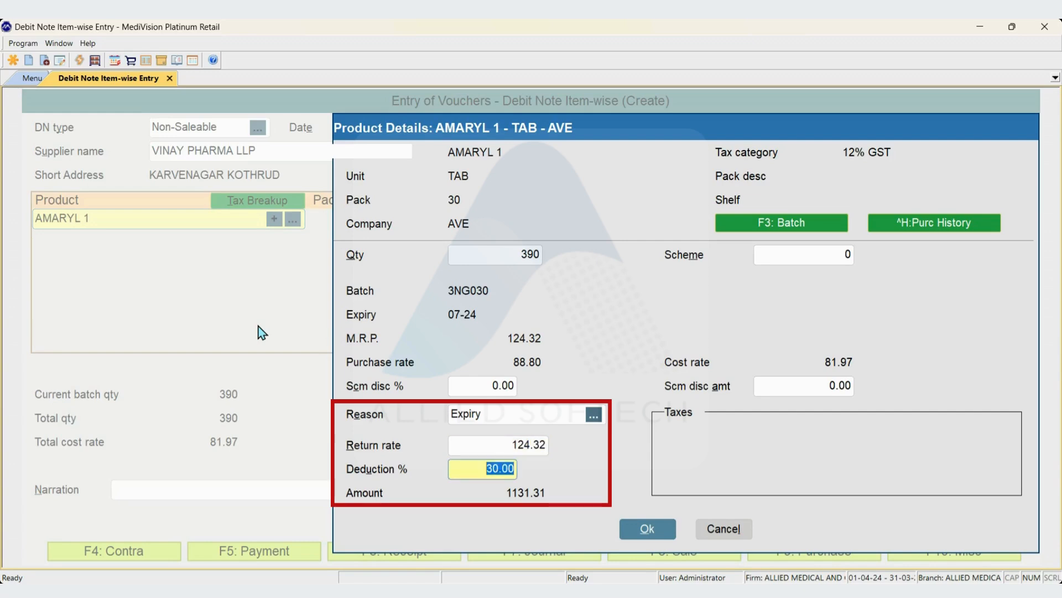
key(Return)
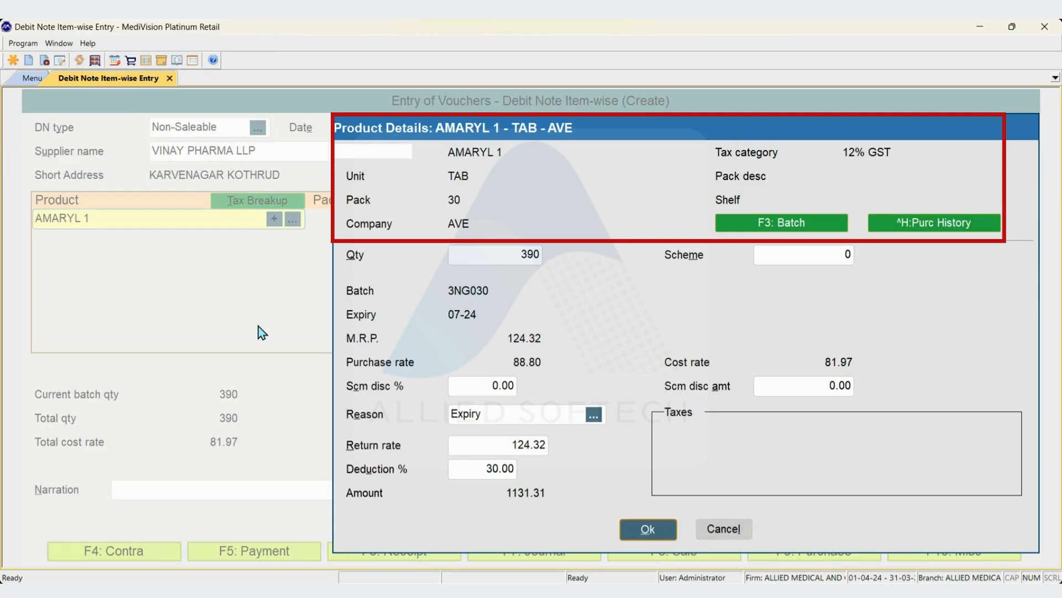
key(Return)
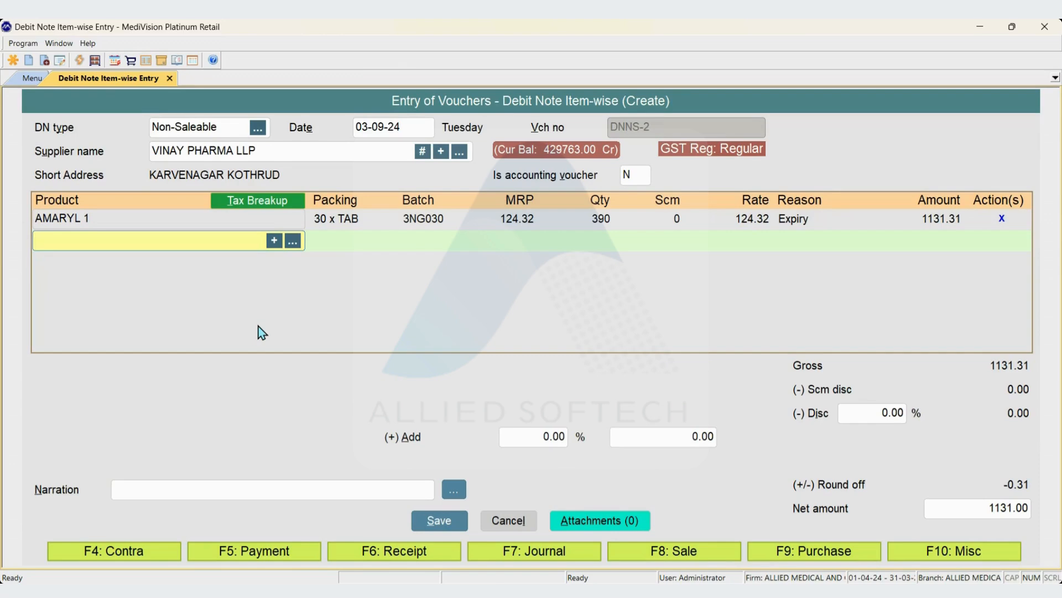
Choose METOZ 5 as the second product and pick its batch 7240155.
text(metoz)
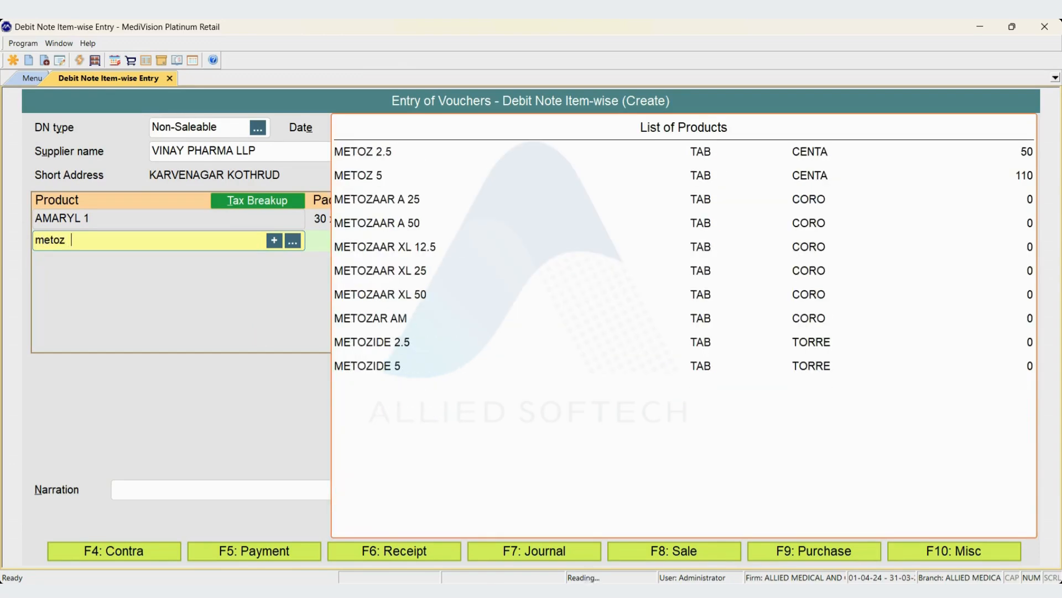
key(Down)
key(Down)
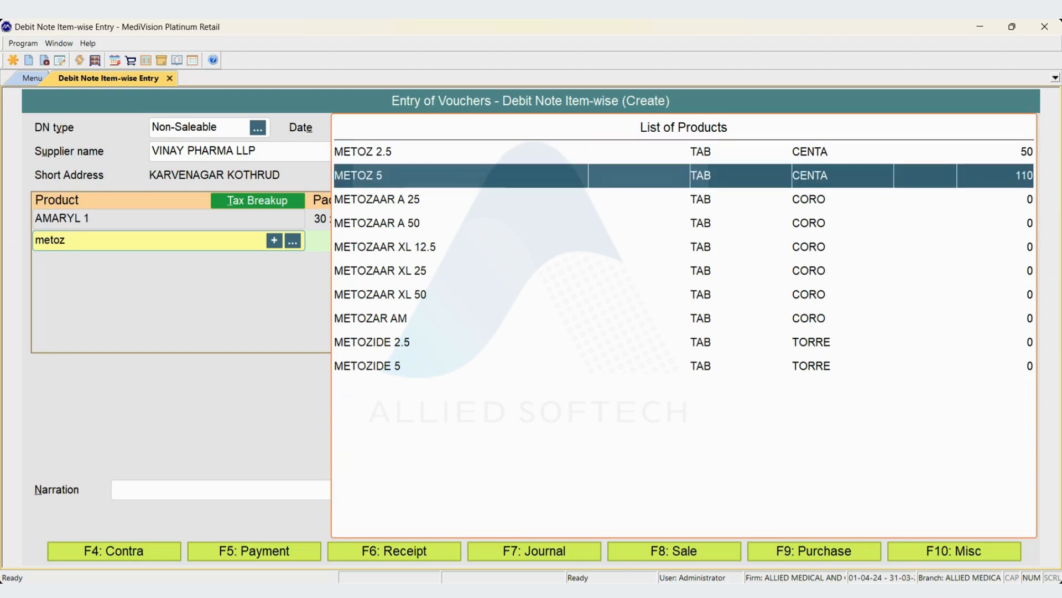
key(Return)
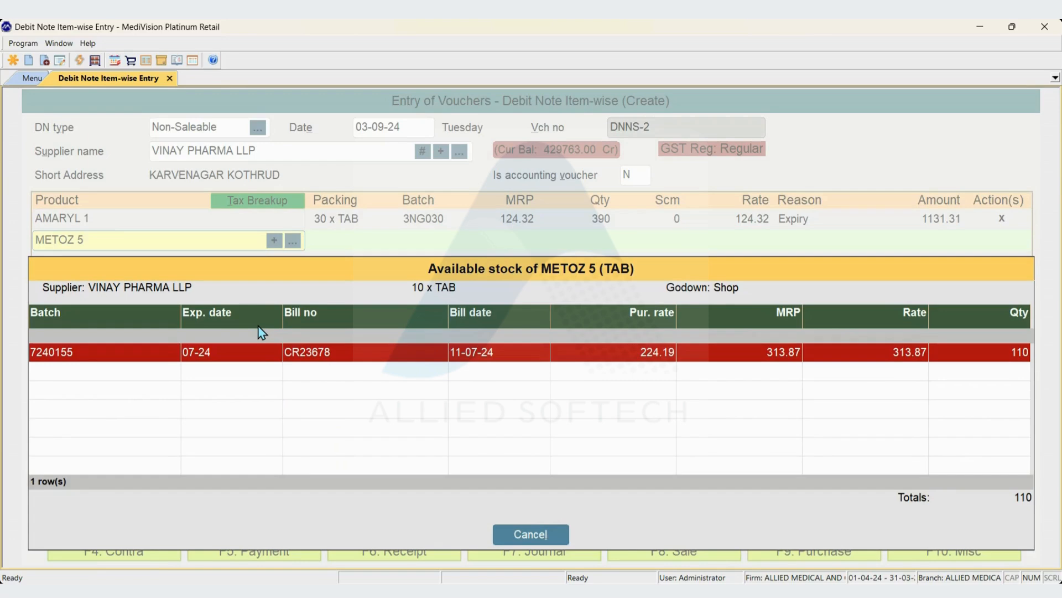
key(Down)
key(Return)
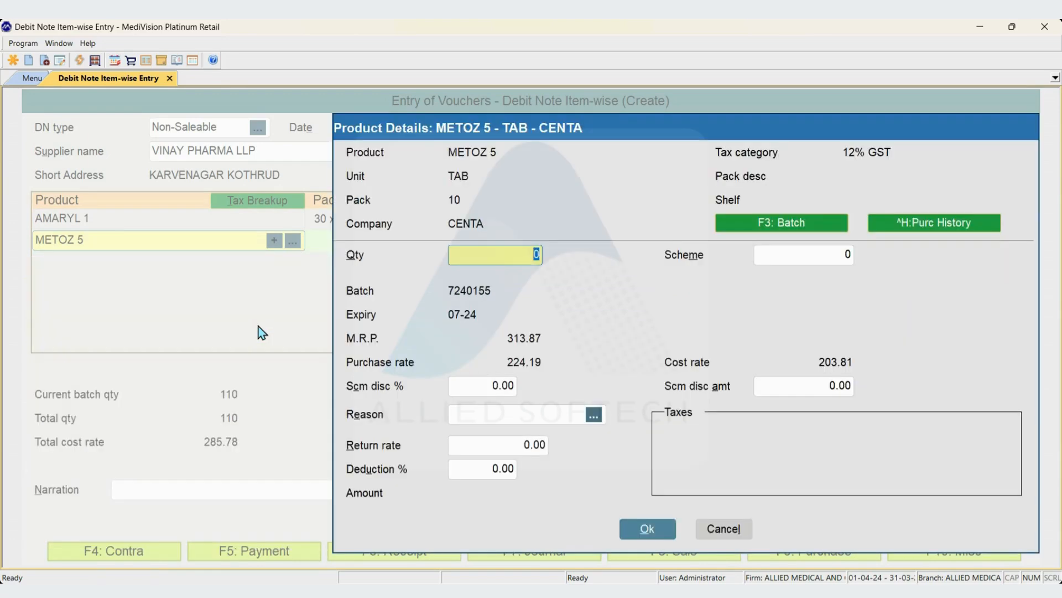
Complete the METOZ 5 line with quantity 110, no scheme or scheme discount, reason Expiry and return rate 313.87.
text(110)
key(Return)
key(Return)
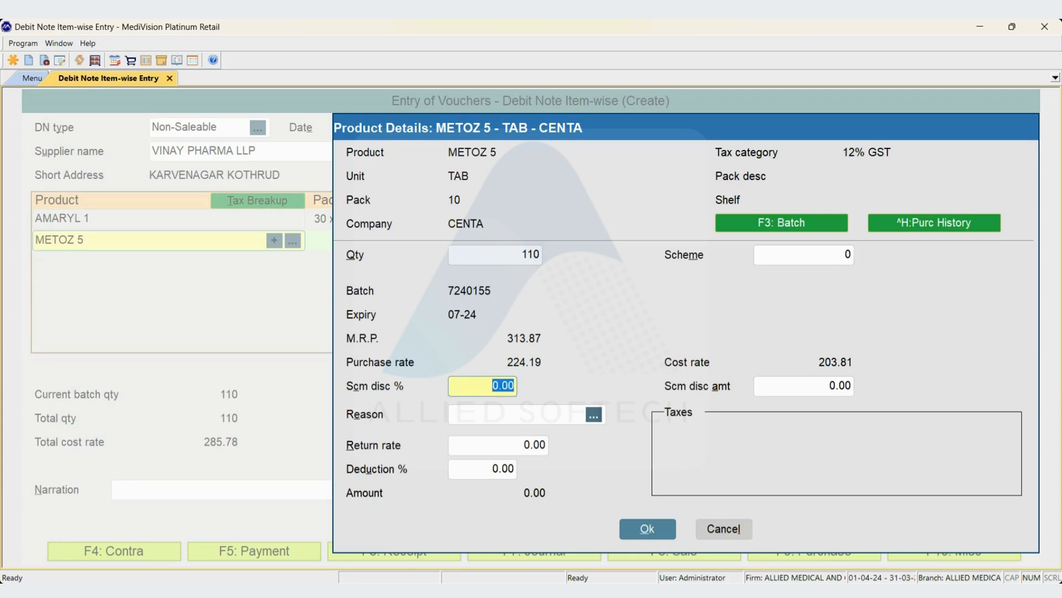
key(Return)
key(Return)
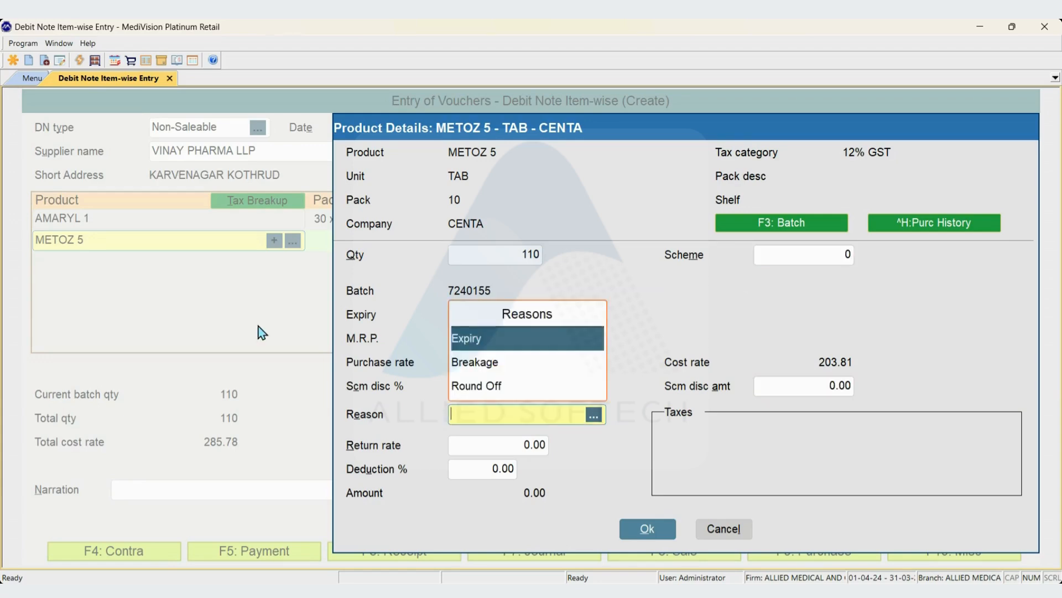
key(Return)
key(Return)
key(Return)
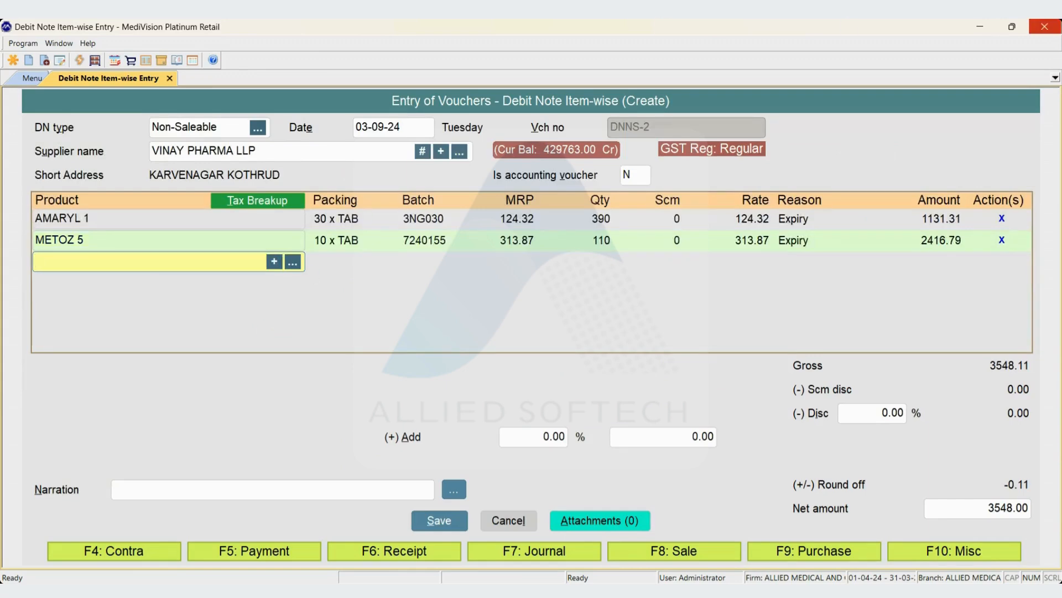
End the product list, keep the discount and added charges at 0.00, leave the narration empty and accept the net amount.
key(Return)
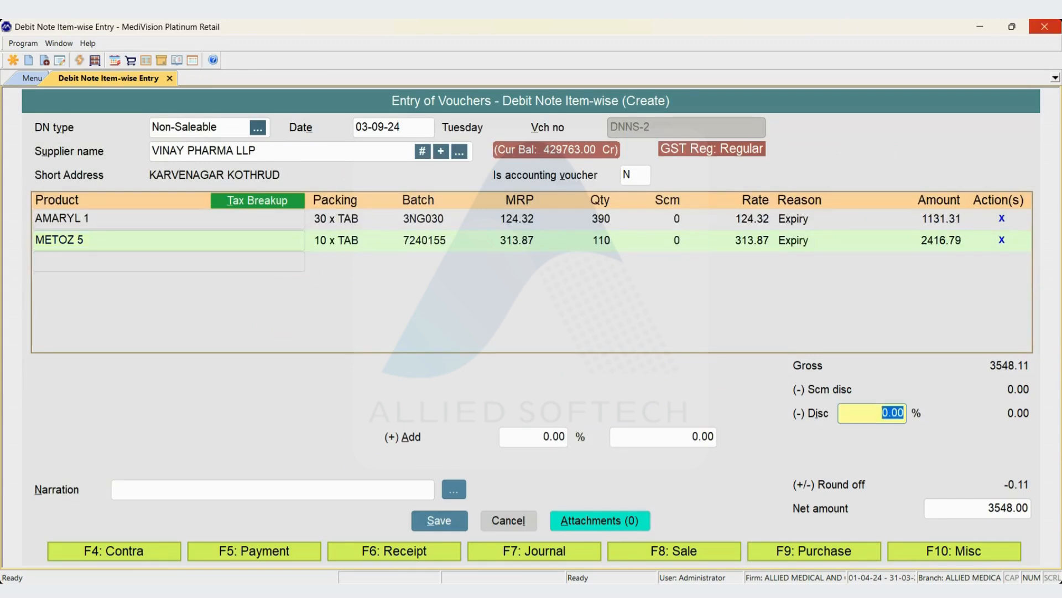
key(Return)
key(shift+Tab)
key(Return)
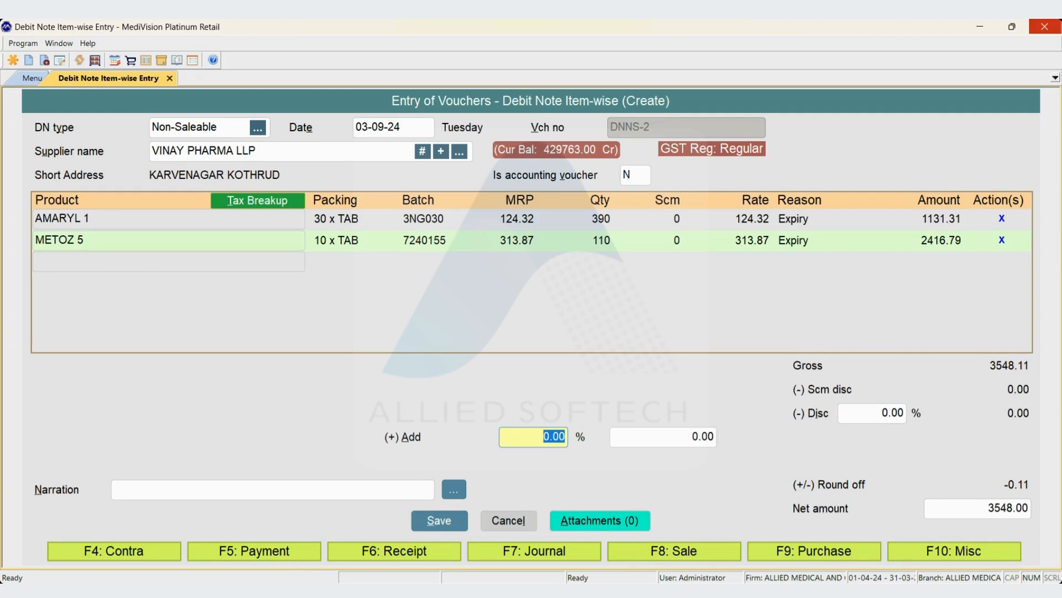
key(Return)
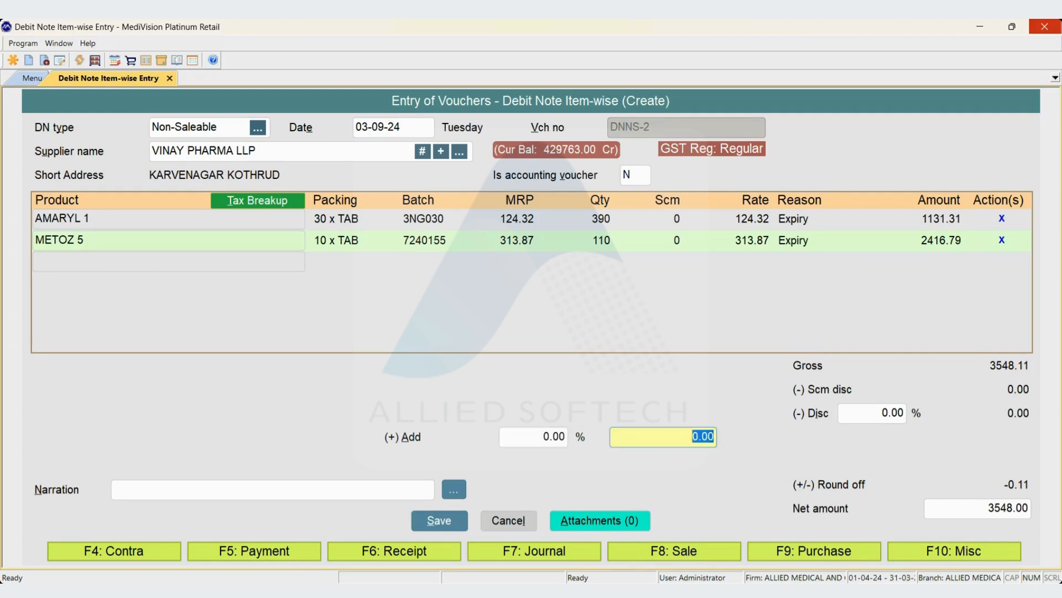
key(Return)
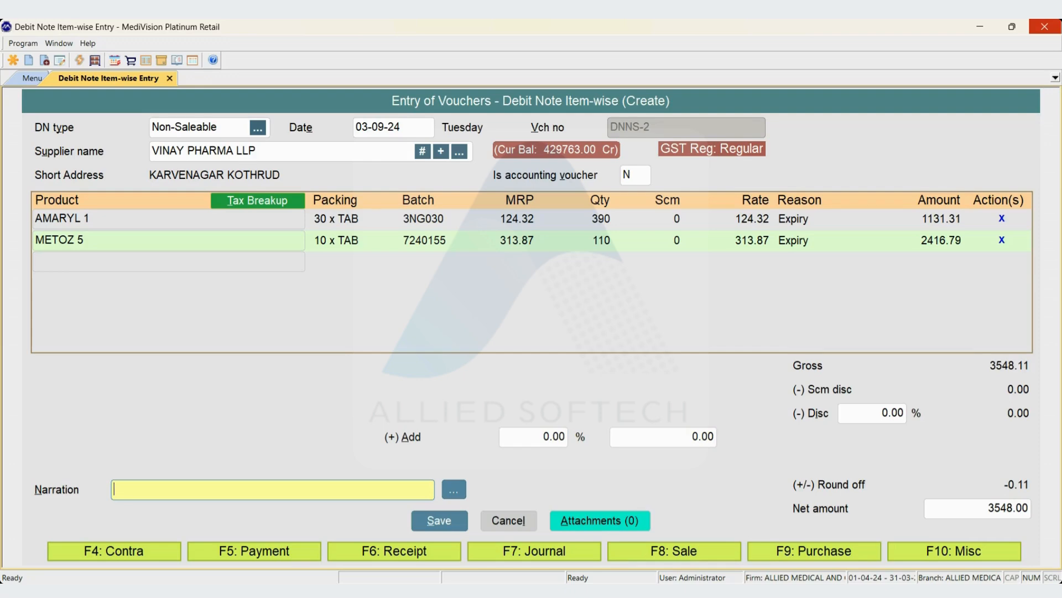
key(Return)
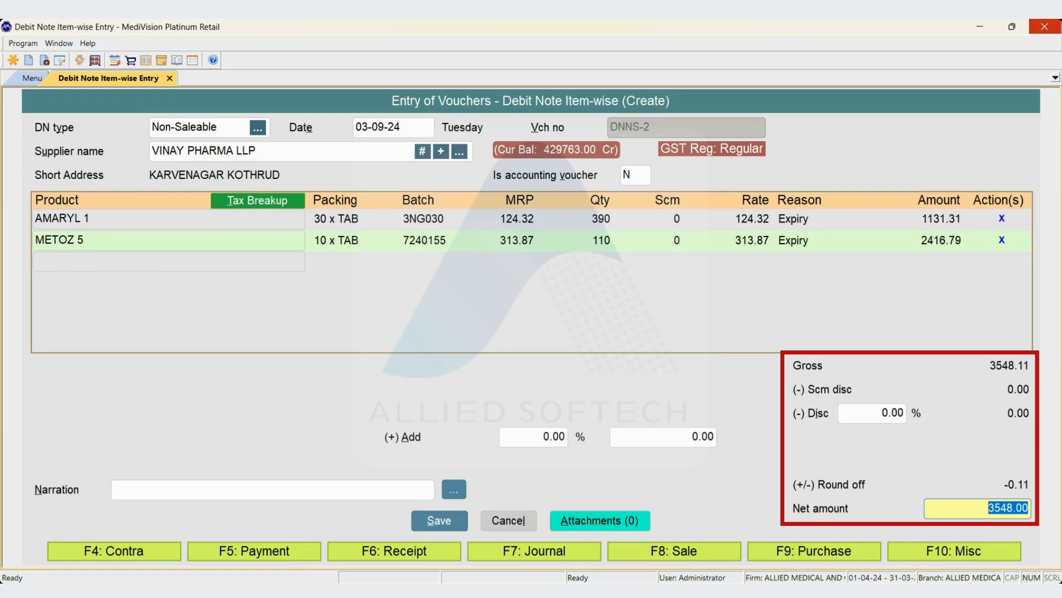
key(Return)
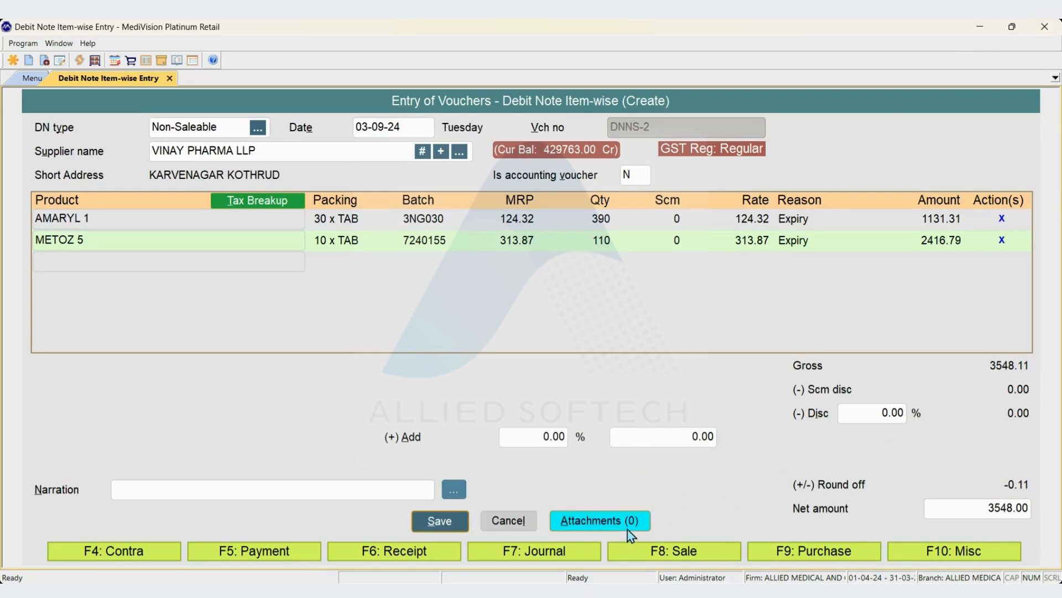
Save the debit note without printing it and choose Non-Saleable as the type of the new blank entry.
key(alt+s)
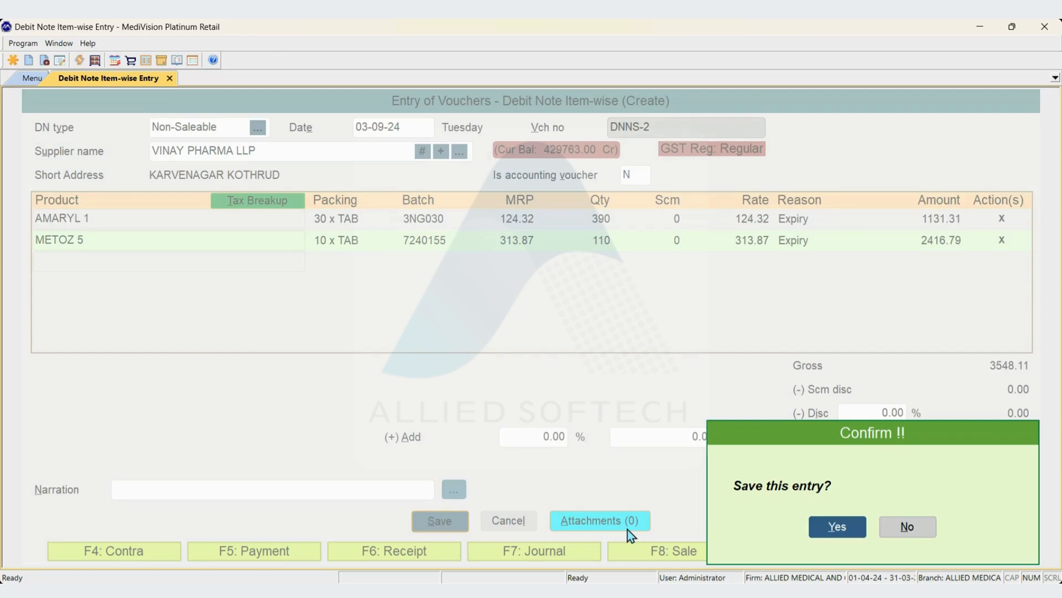
key(Return)
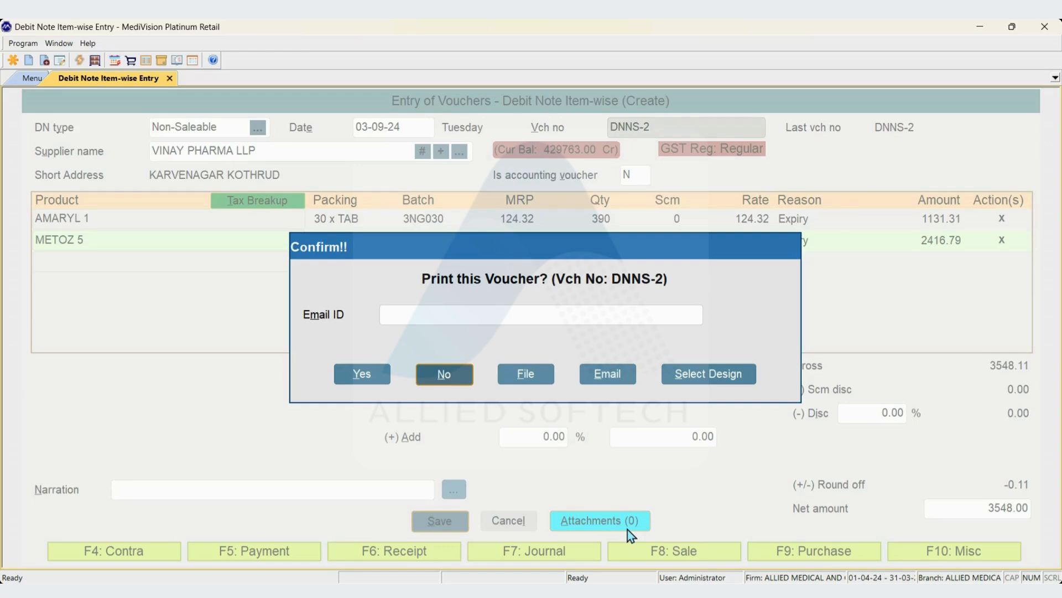
key(Return)
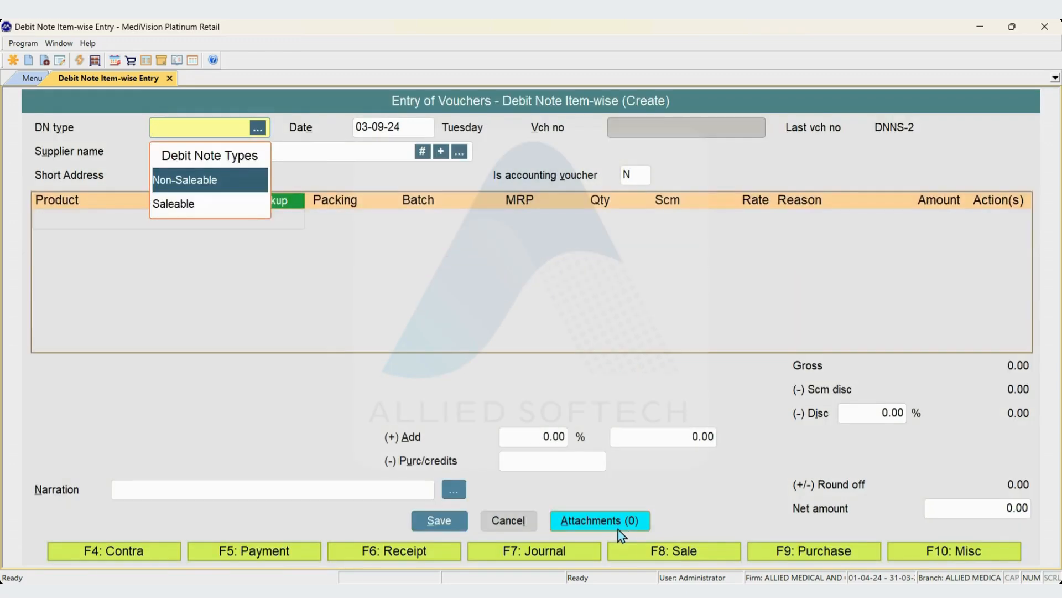
key(Return)
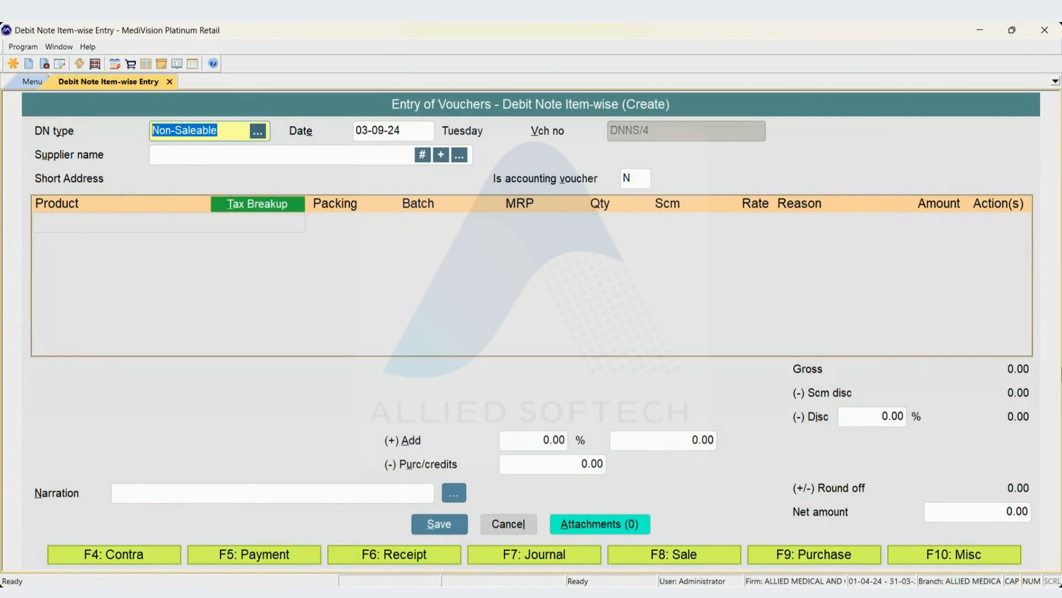
Open the voucher edit options and choose voucher type Debit Note Item-wise with the action Edit / View.
key(F12)
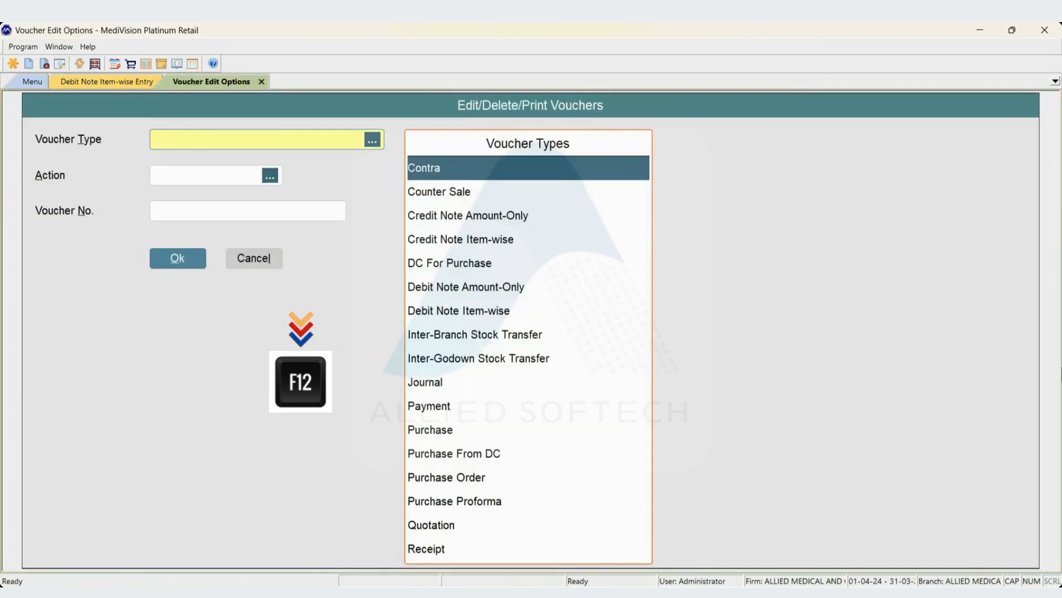
text(DEBI)
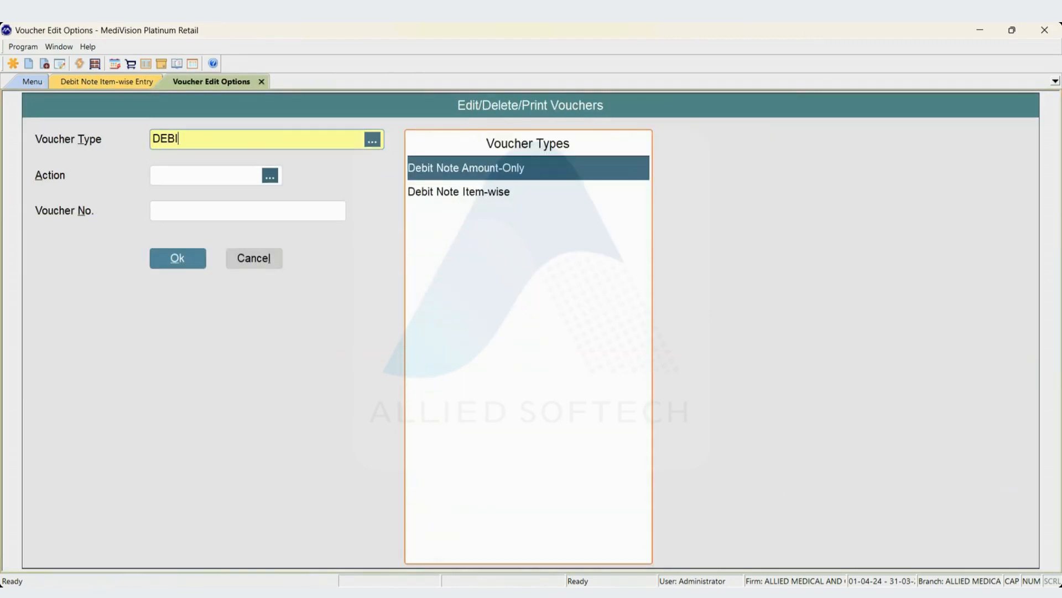
key(Down)
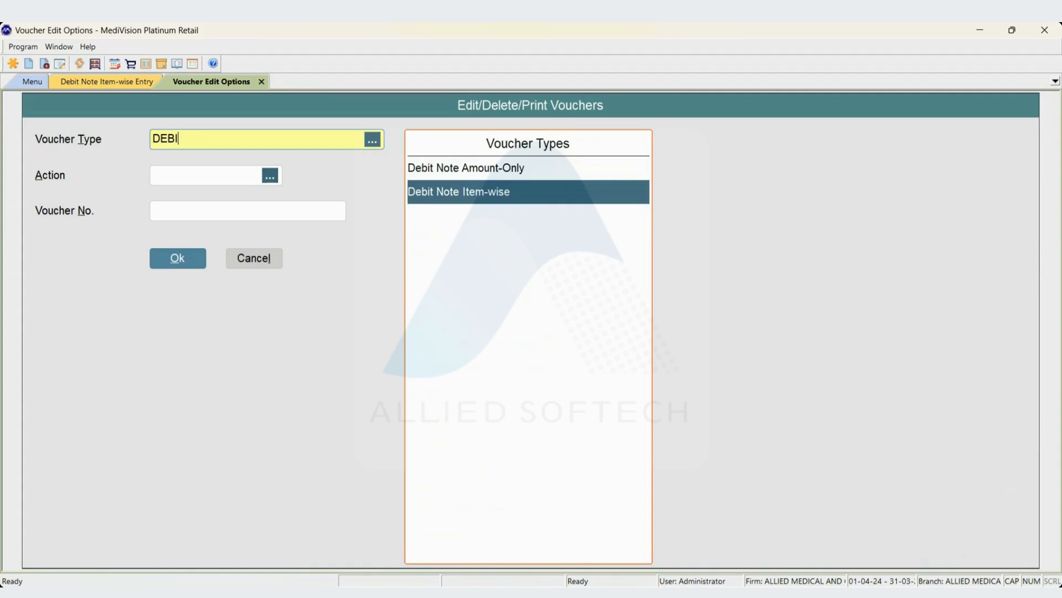
key(Return)
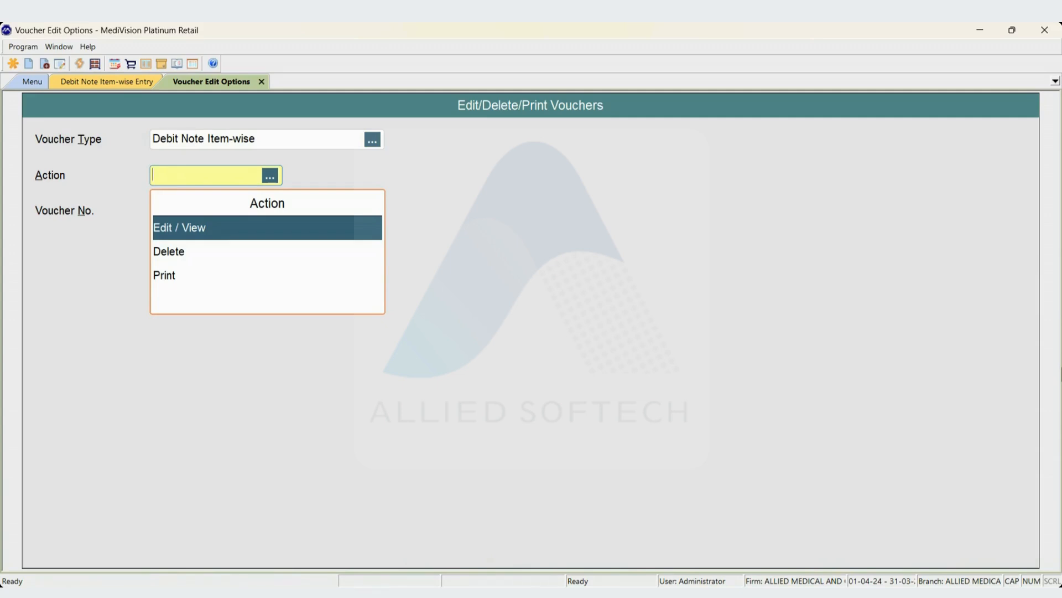
key(Down)
key(Down)
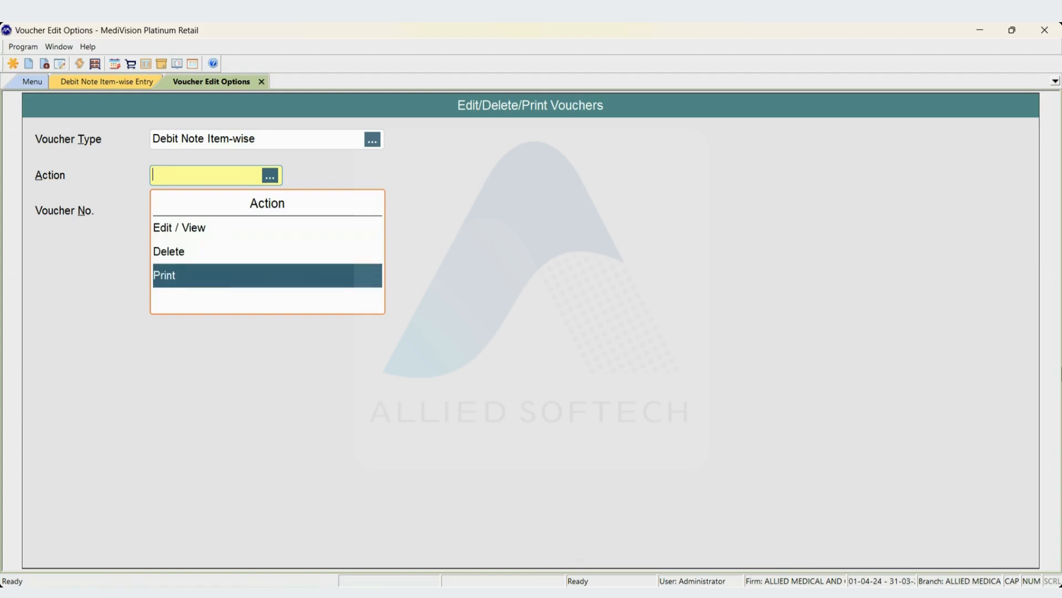
key(Up)
key(Up)
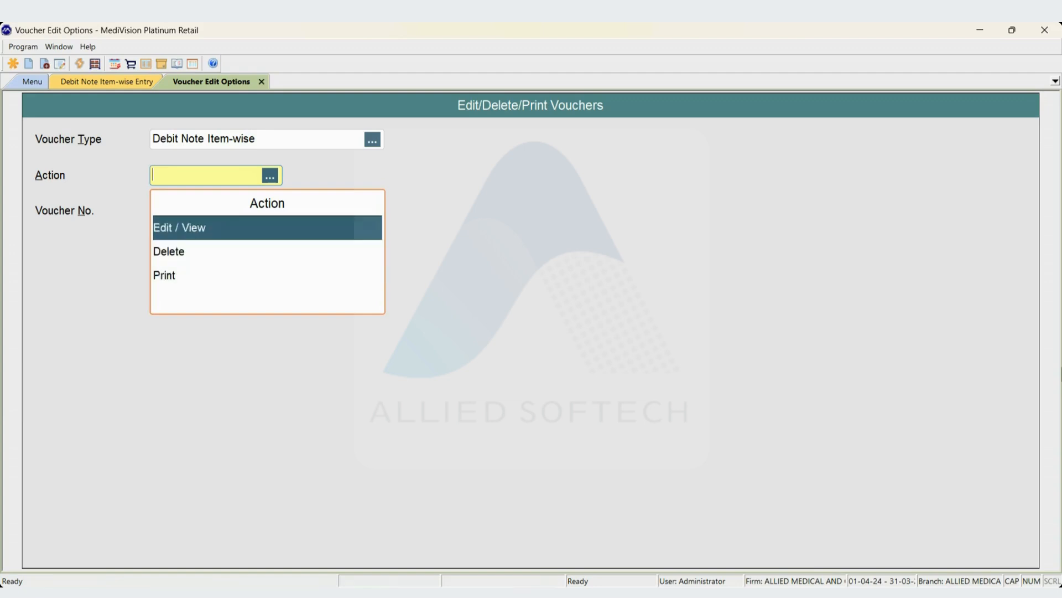
key(Return)
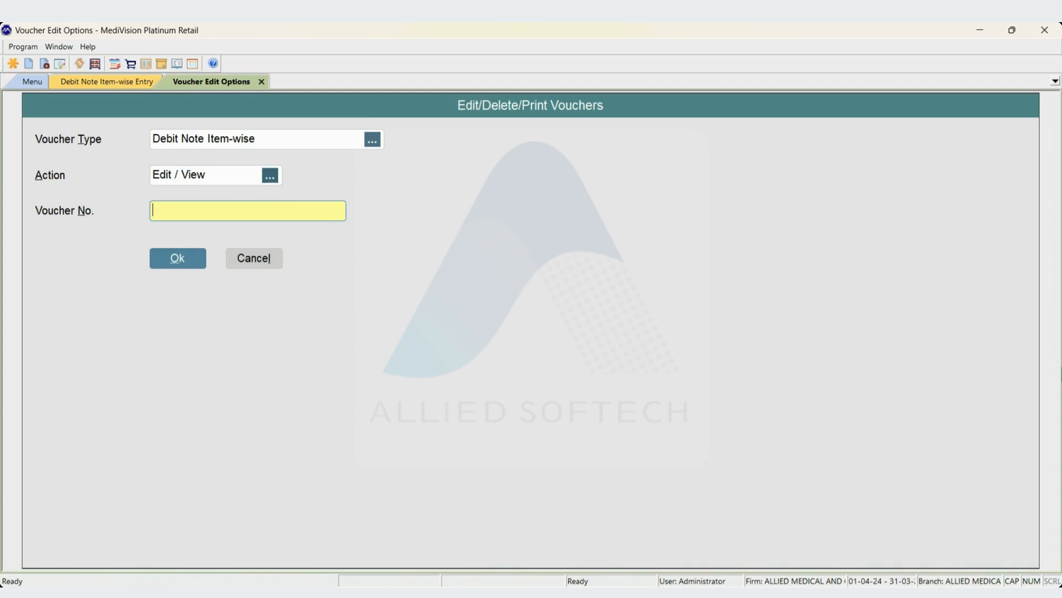
List the item-wise debit notes without a voucher number, using a blank start date and the end date 13-09-24.
key(Return)
key(Return)
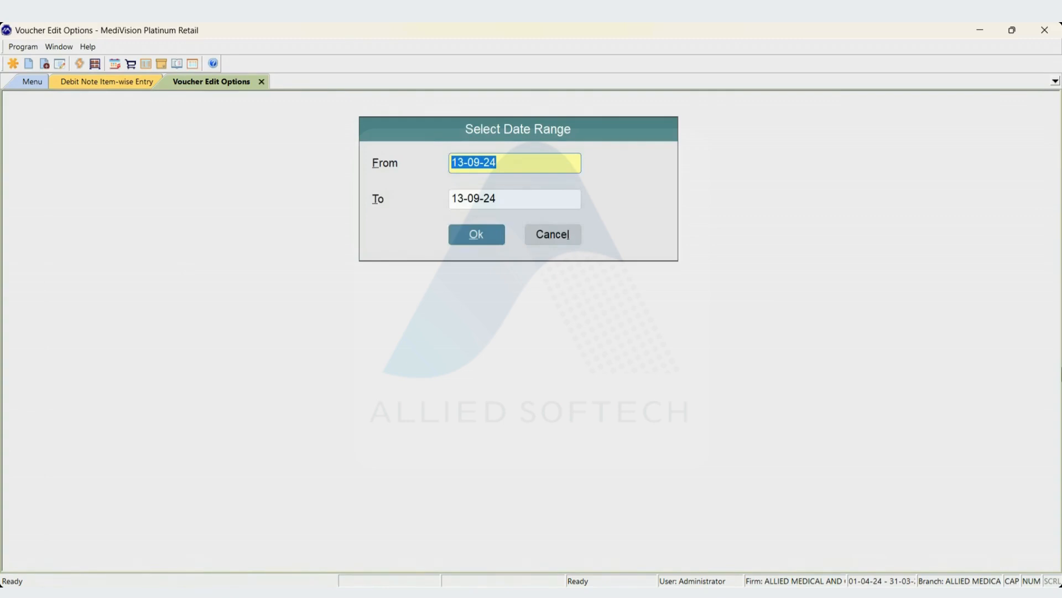
key(Delete)
key(Return)
key(Return)
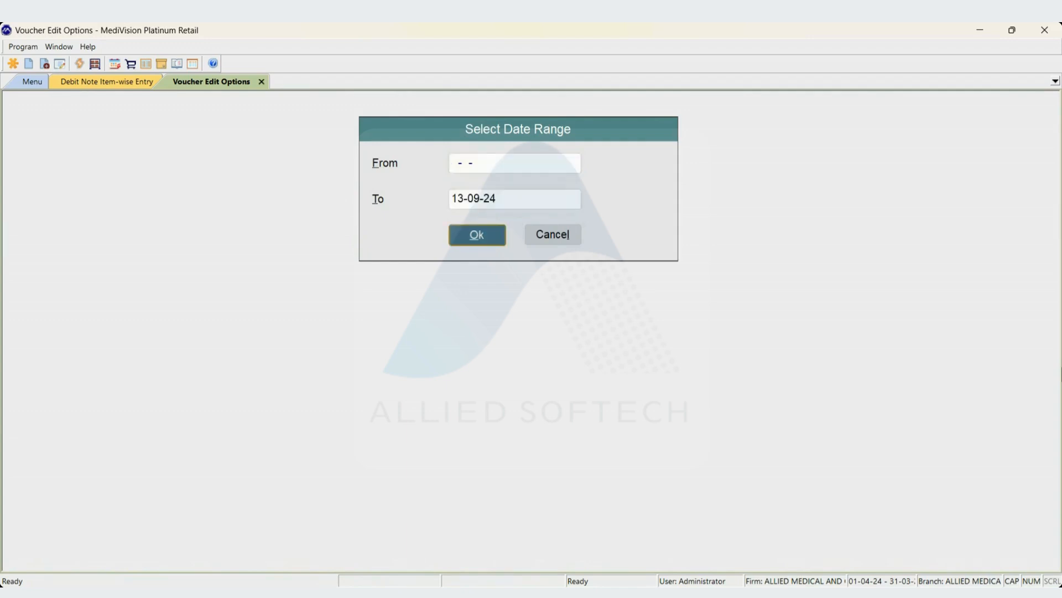
key(Return)
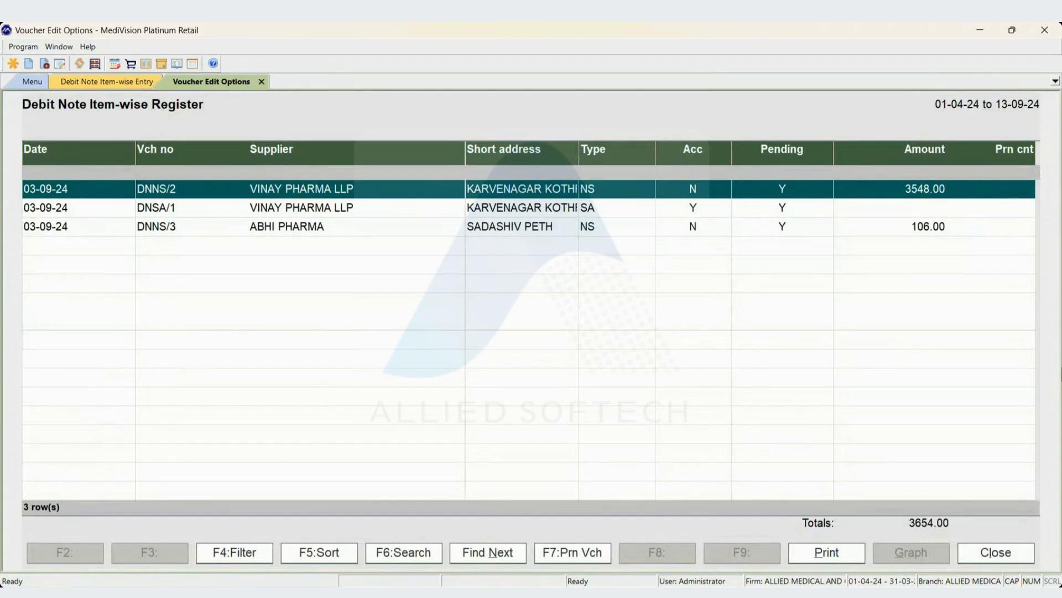
Open the non-saleable VINAY PHARMA LLP debit note dated 03-09-24 for editing.
key(Down)
key(Up)
key(Return)
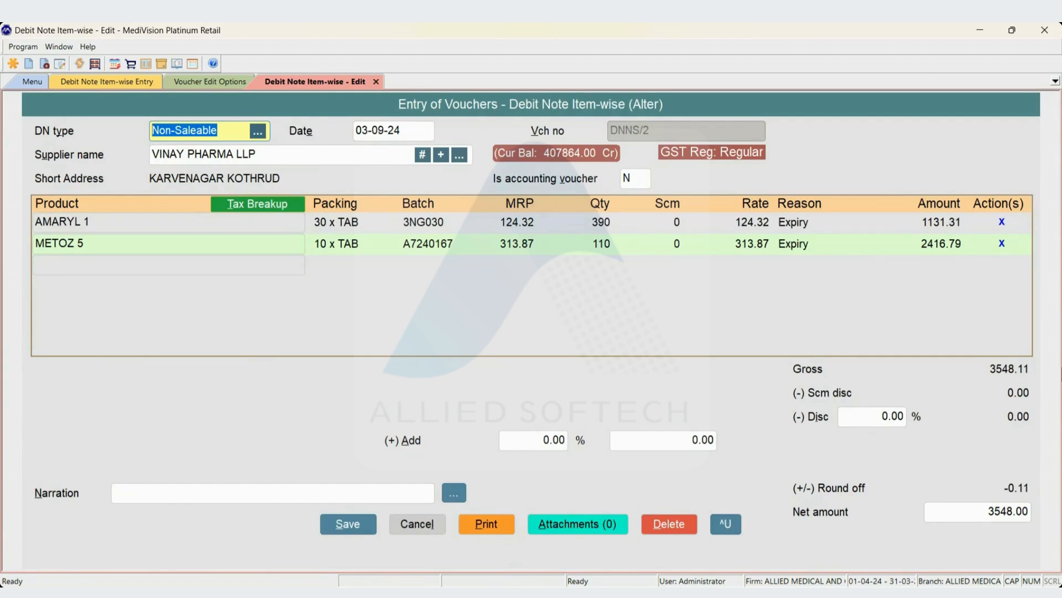
Go through the debit note's type, date, supplier and accounting voucher fields, keeping their values.
key(Return)
key(Return)
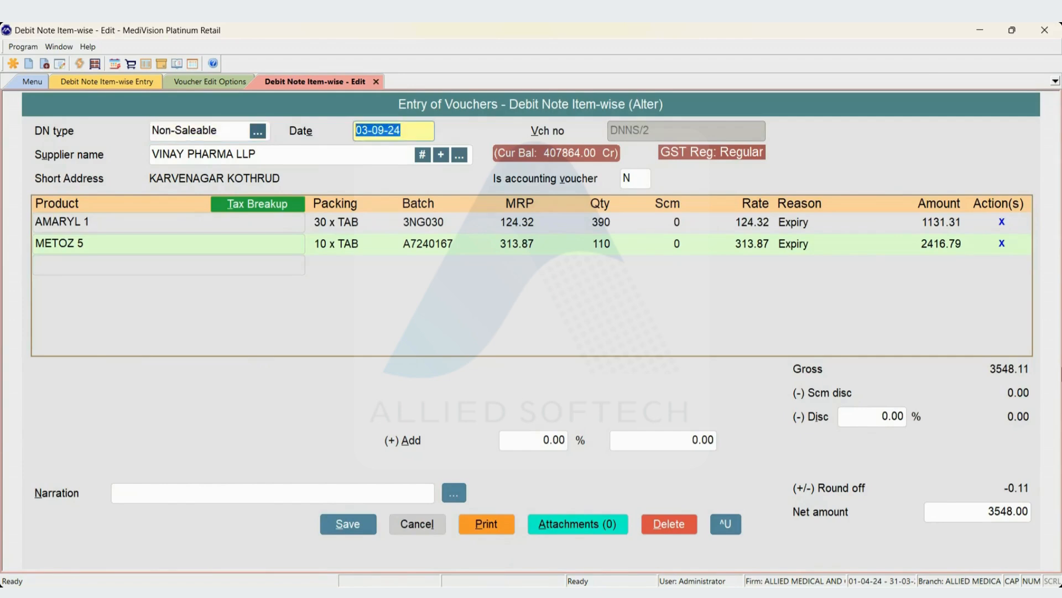
key(Return)
key(Return)
key(Return)
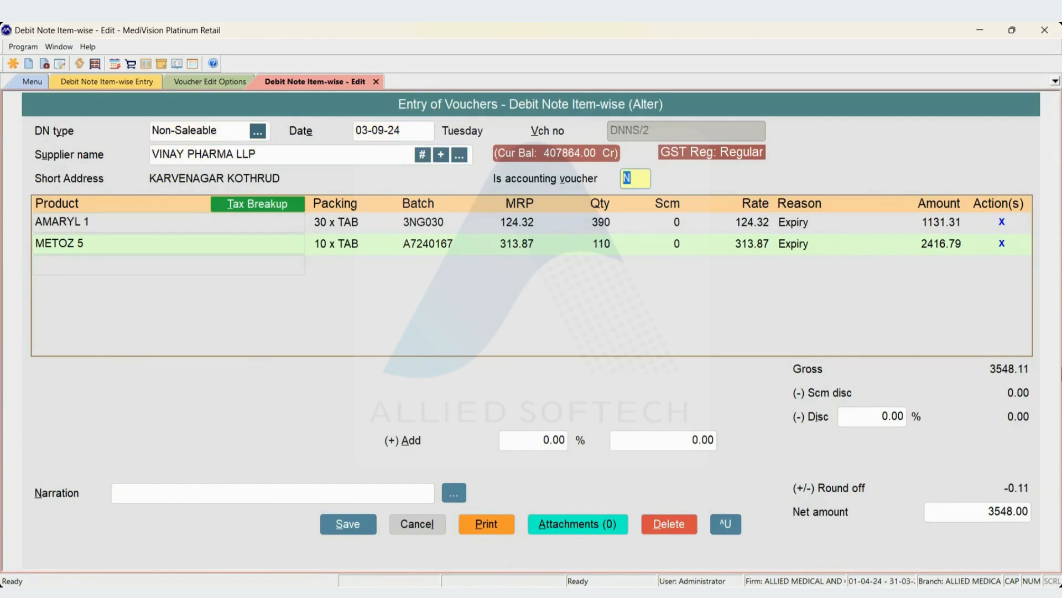
Reopen the AMARYL 1 product line and select its batch 3NG030 again.
key(shift+Tab)
key(Up)
key(Up)
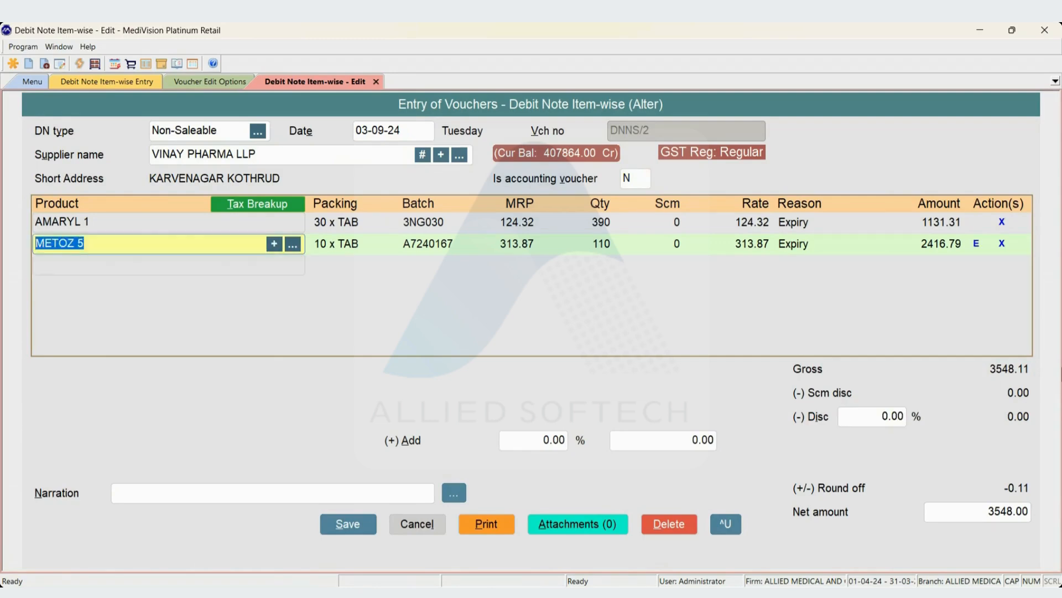
key(Down)
key(Up)
key(Return)
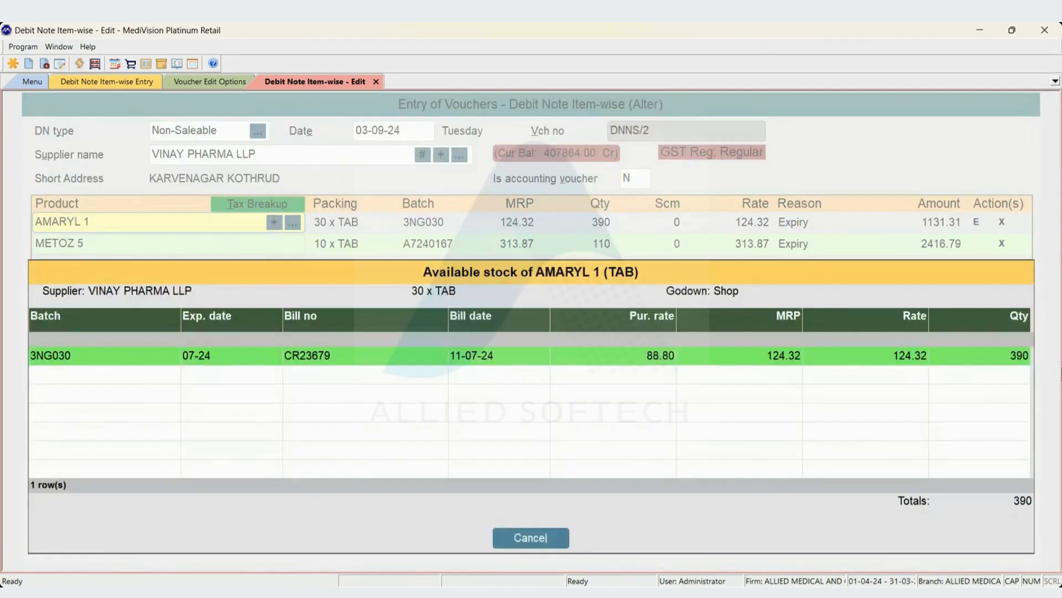
key(Return)
Accept the AMARYL 1 details with quantity 390, no scheme or scheme discount, reason Expiry, return rate 124.32 and 30% deduction.
key(Return)
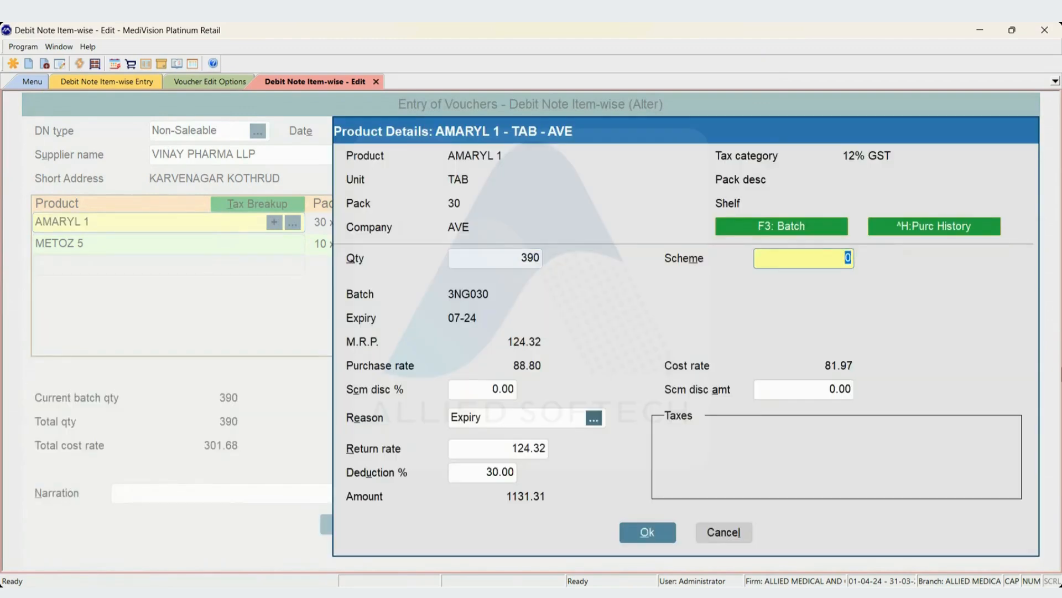
key(Return)
key(Return)
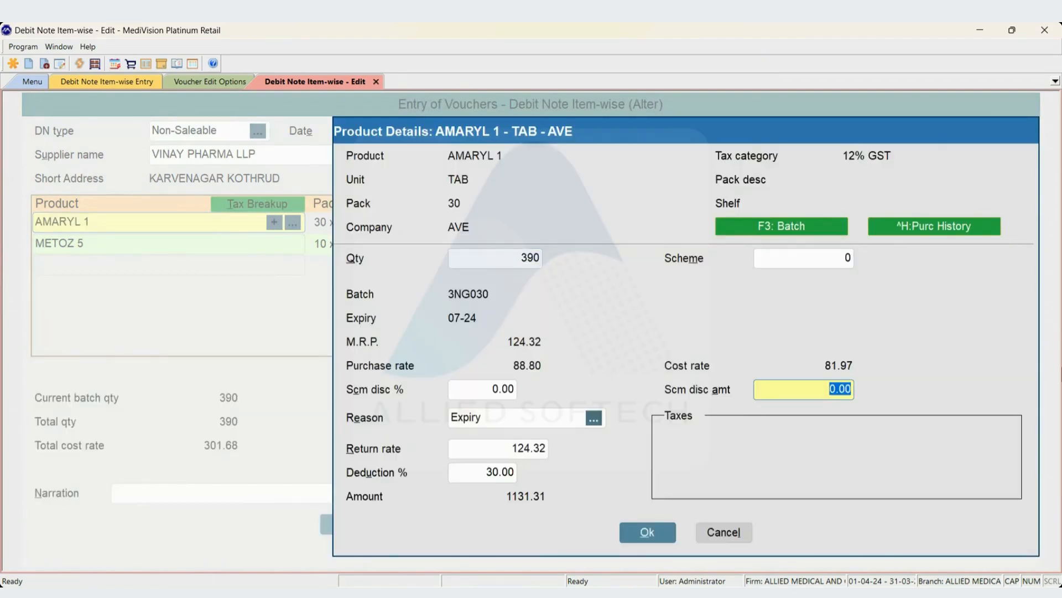
key(Return)
key(Return)
key(Return)
key(Return)
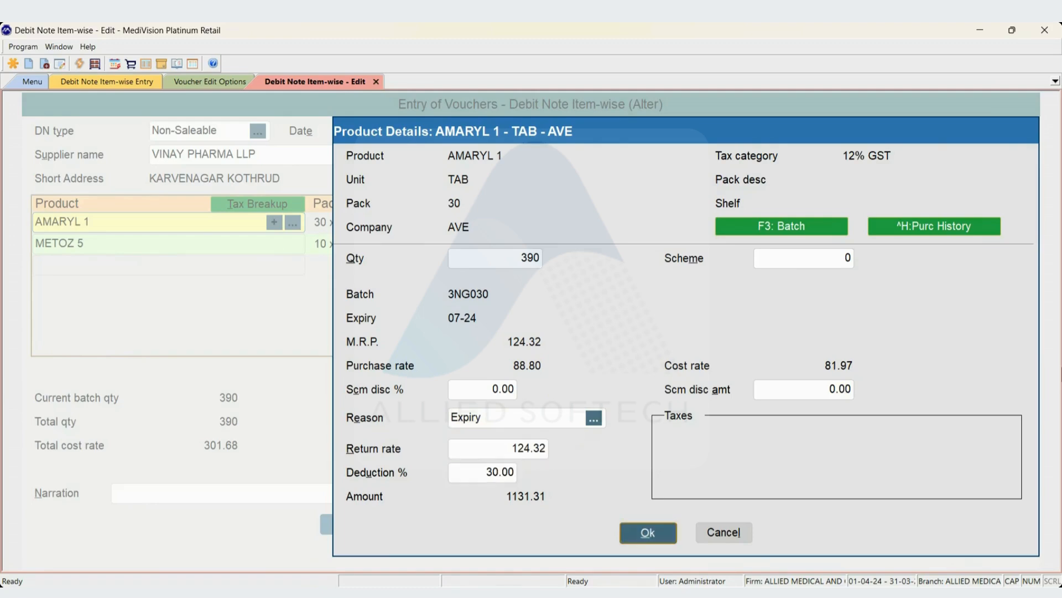
key(Down)
key(Up)
Leave the product lines as they are and keep the debit note's discount and added charges at 0.00.
key(alt+d)
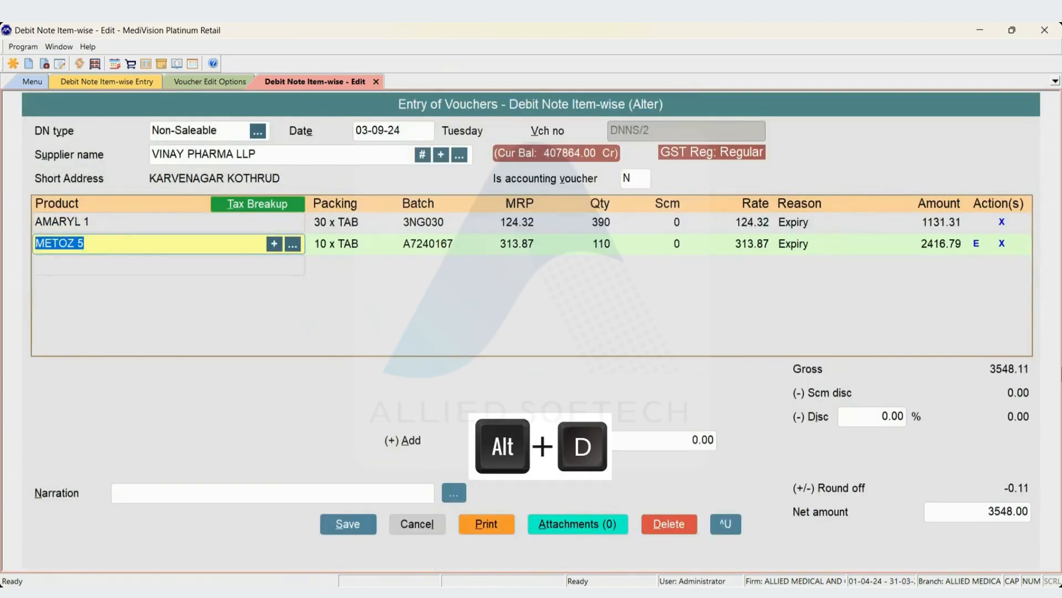
key(Escape)
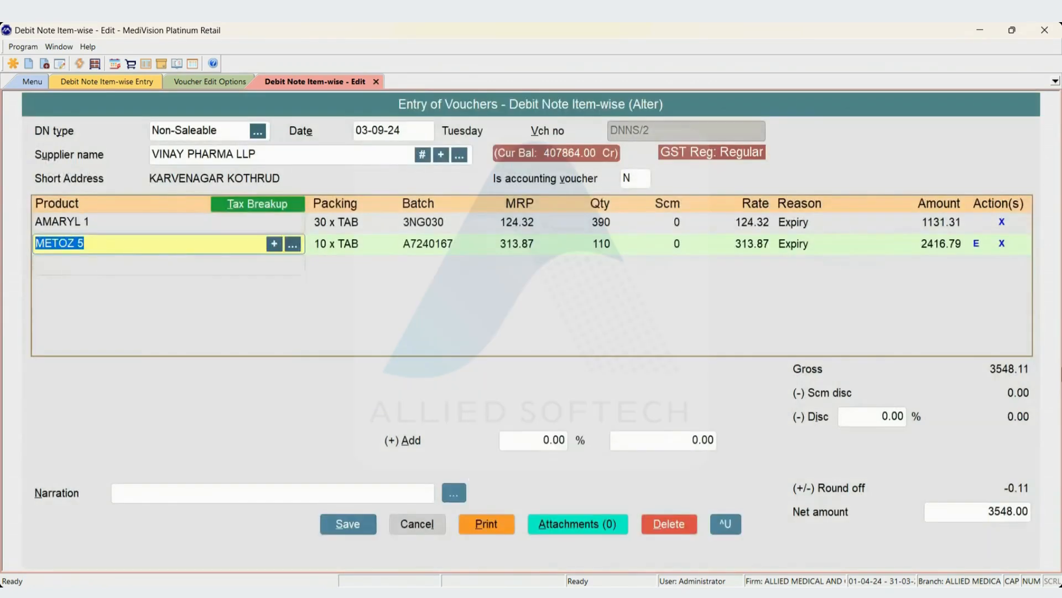
key(Down)
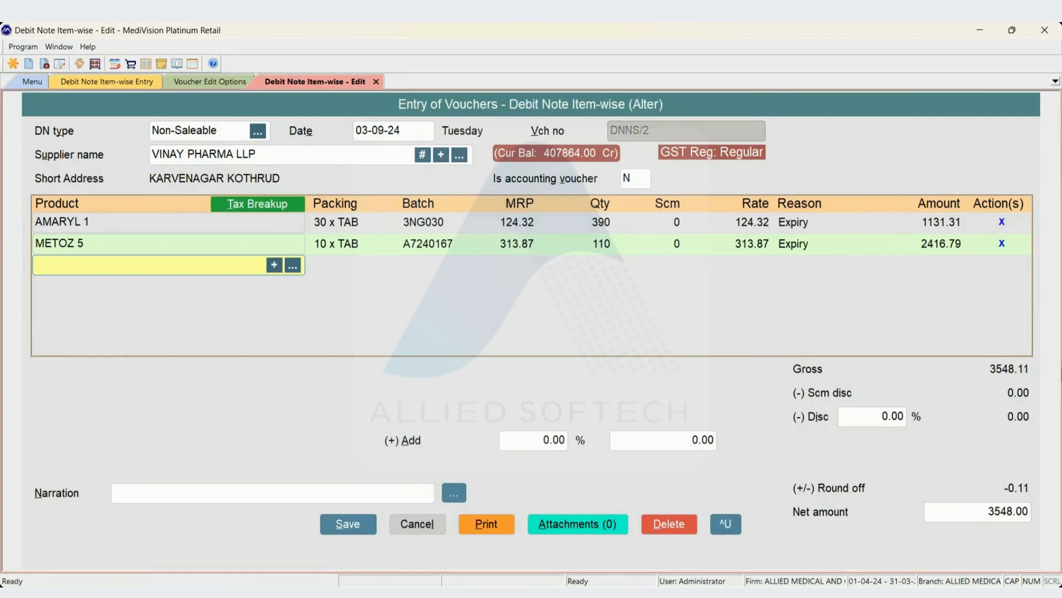
key(Return)
key(Return)
key(Return)
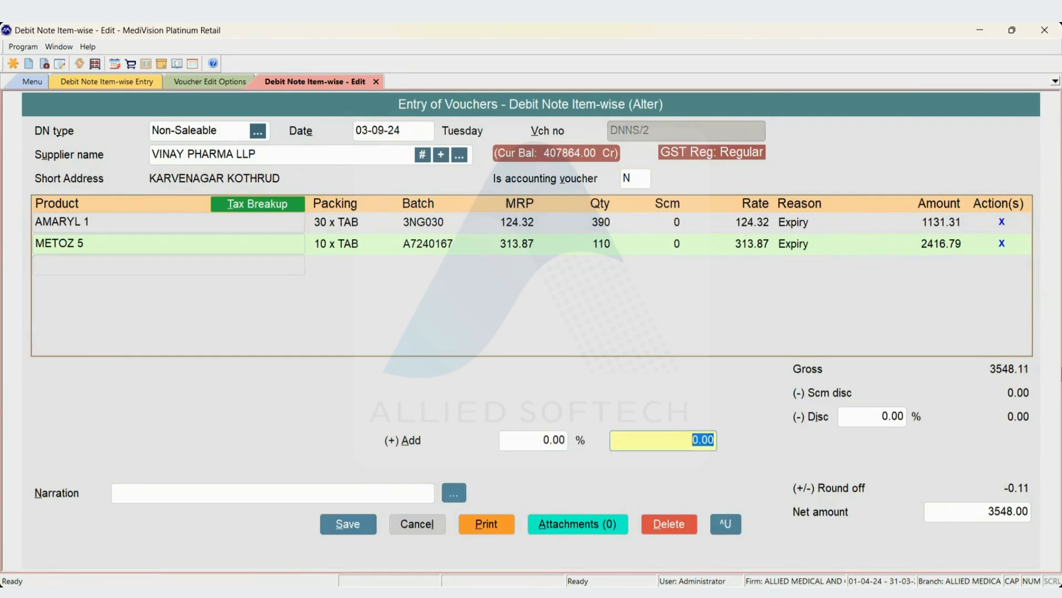
key(Return)
Call up the delete confirmation and the print confirmation for this debit note, cancelling each one.
key(alt+d)
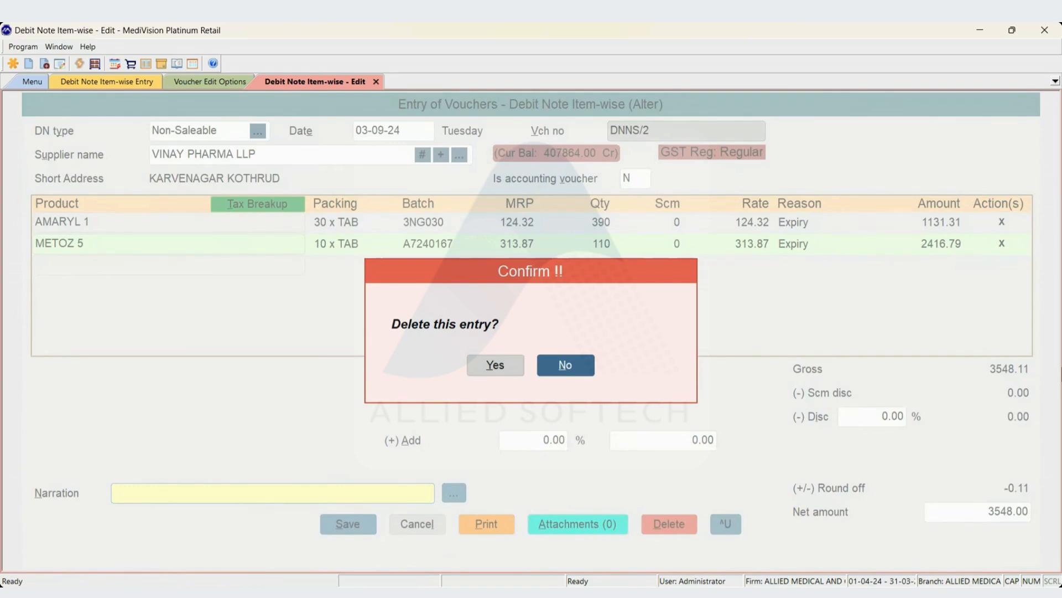
key(Escape)
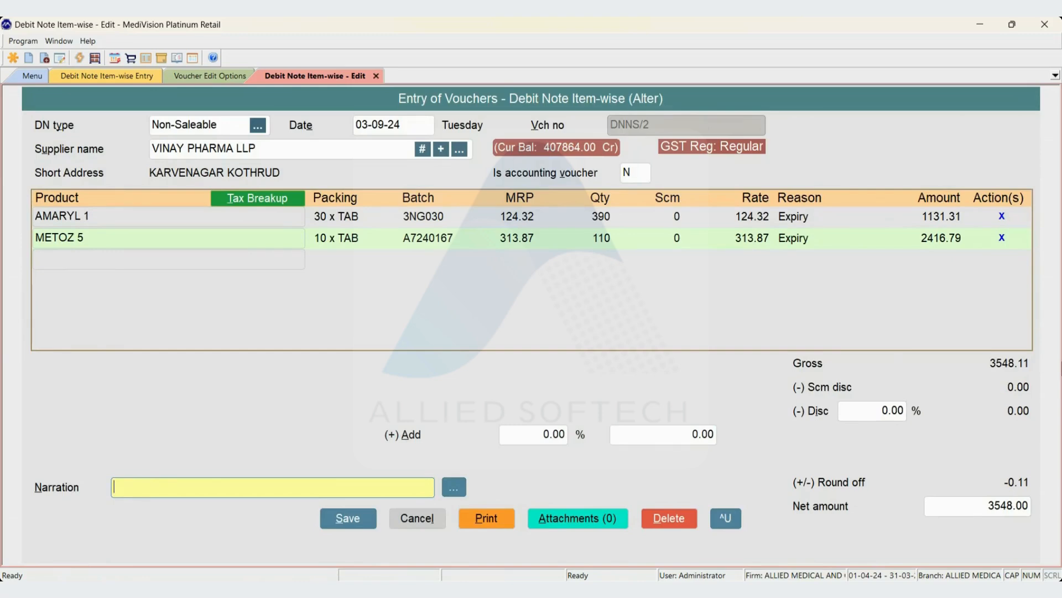
key(alt+p)
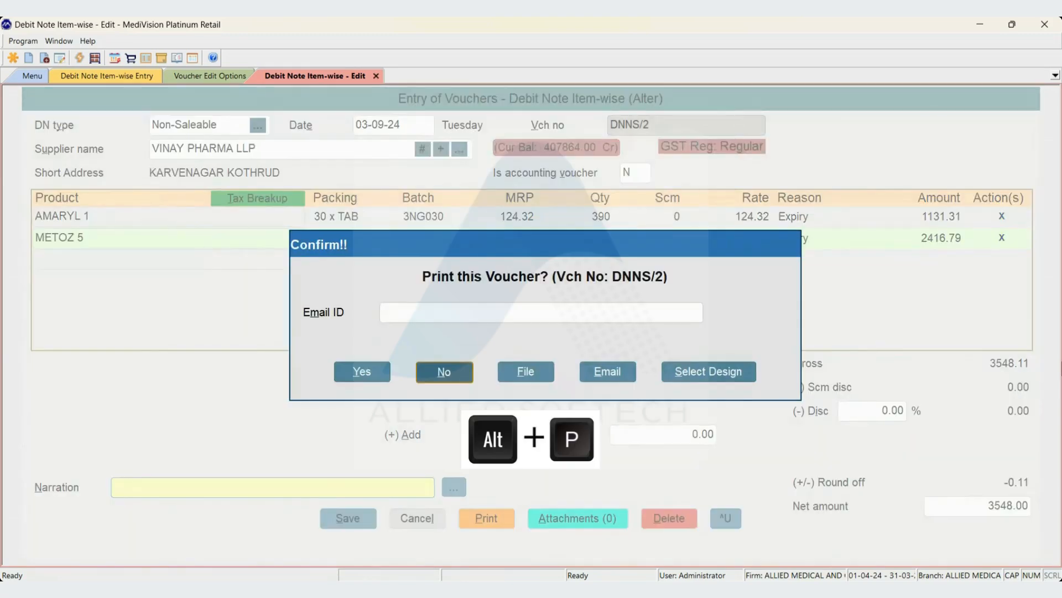
key(Escape)
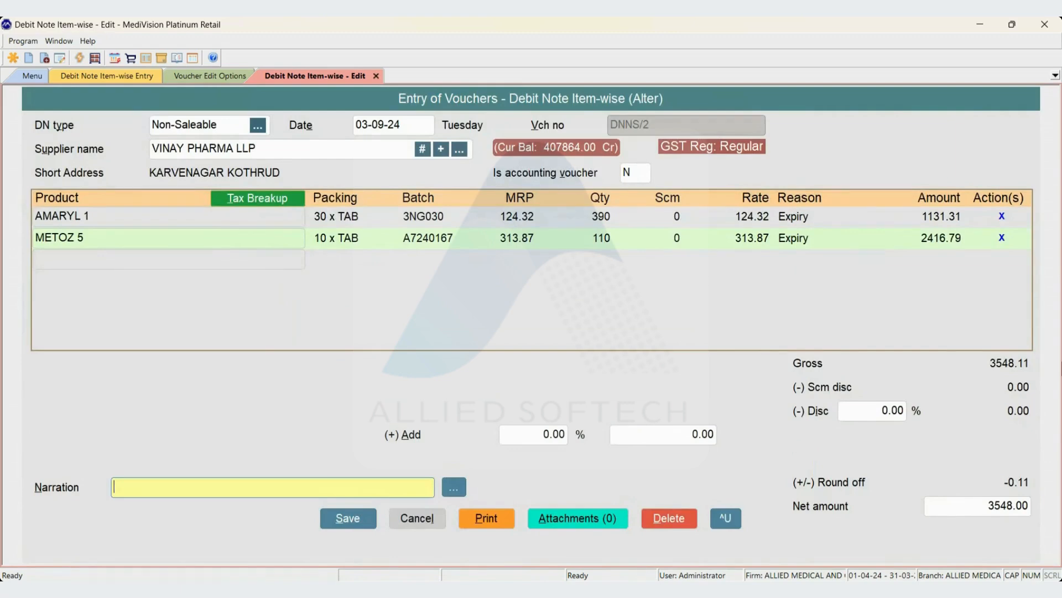
Leave the narration empty, keep the net amount and save the altered debit note.
key(Return)
key(Return)
key(Return)
key(Return)
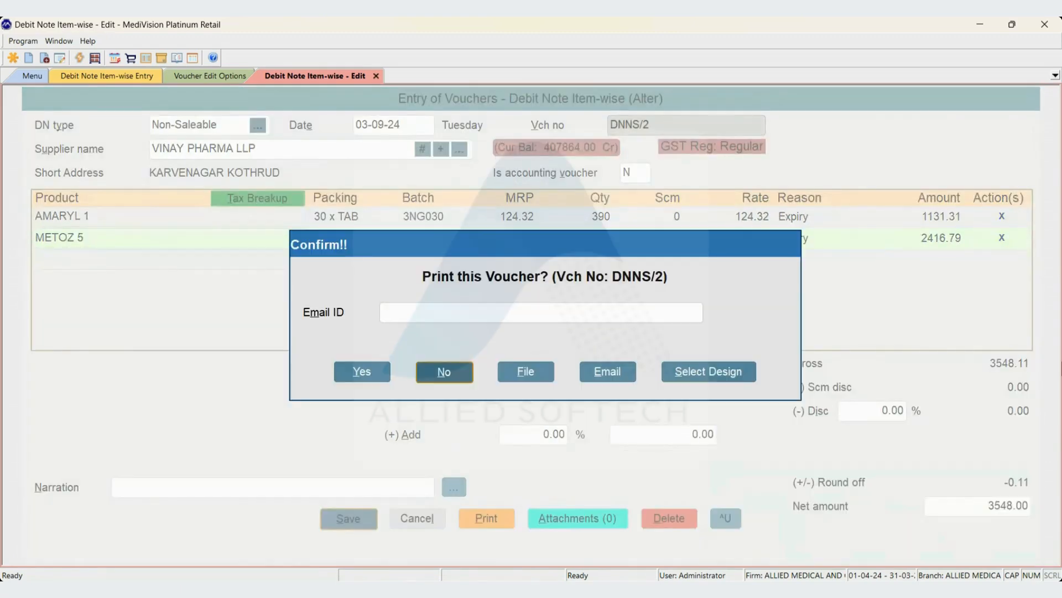